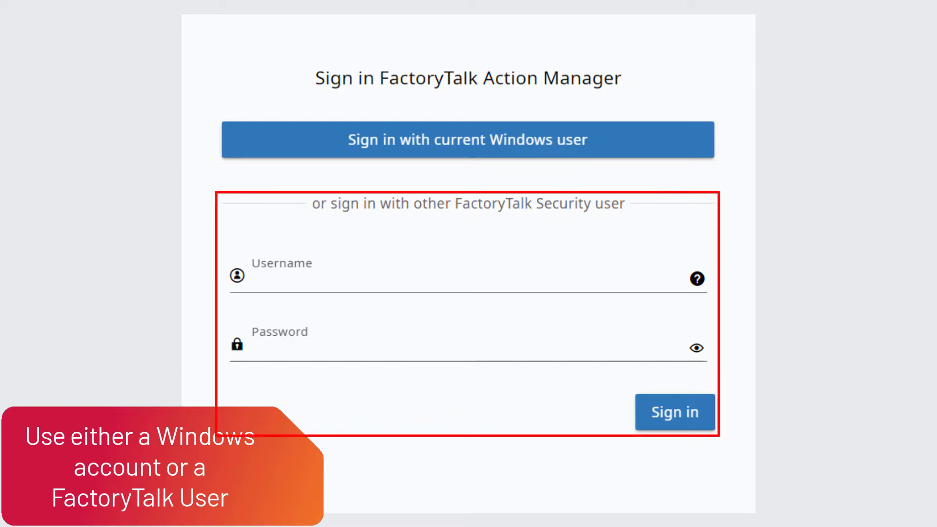
# - Sign in to FactoryTalk Action Manager with the current Windows user
pyautogui.click(351, 146)
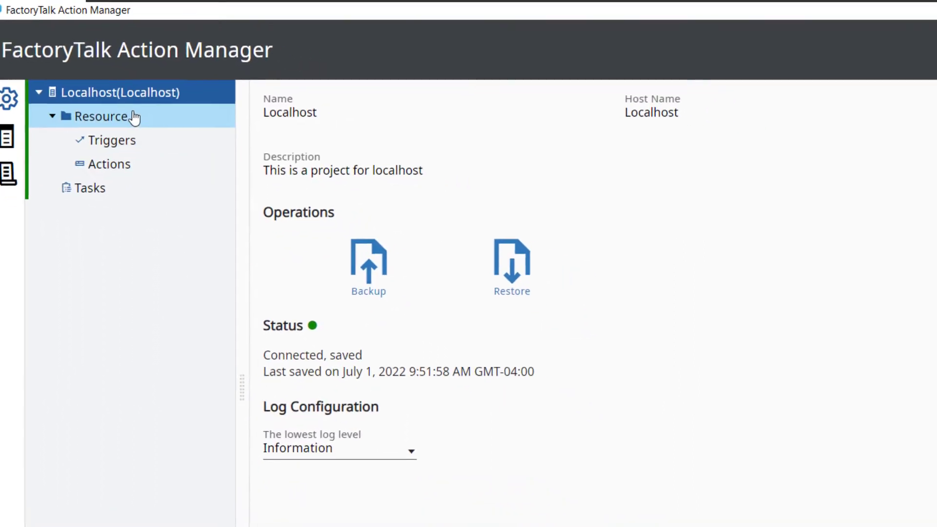
# - Examine the Resource, Triggers, Actions and Tasks pages, and the Localhost project's lowest log level options
pyautogui.click(108, 112)
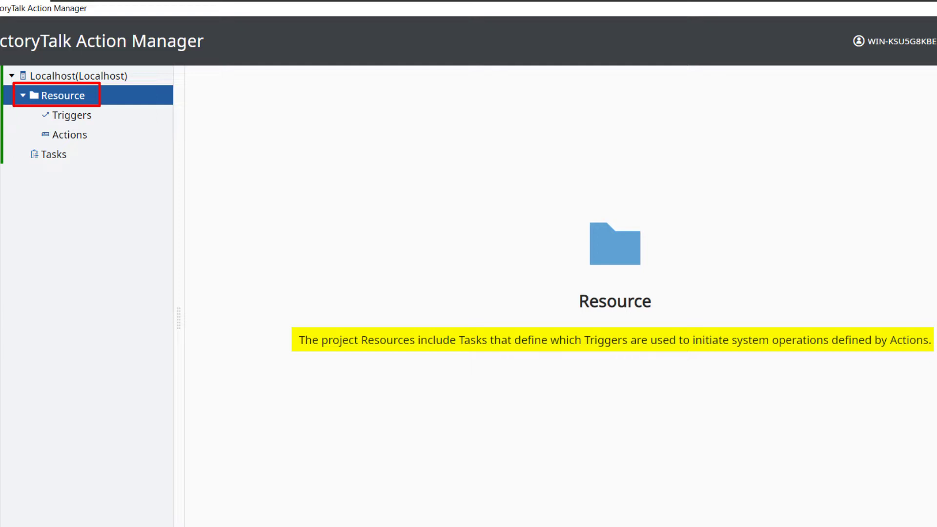
pyautogui.click(95, 118)
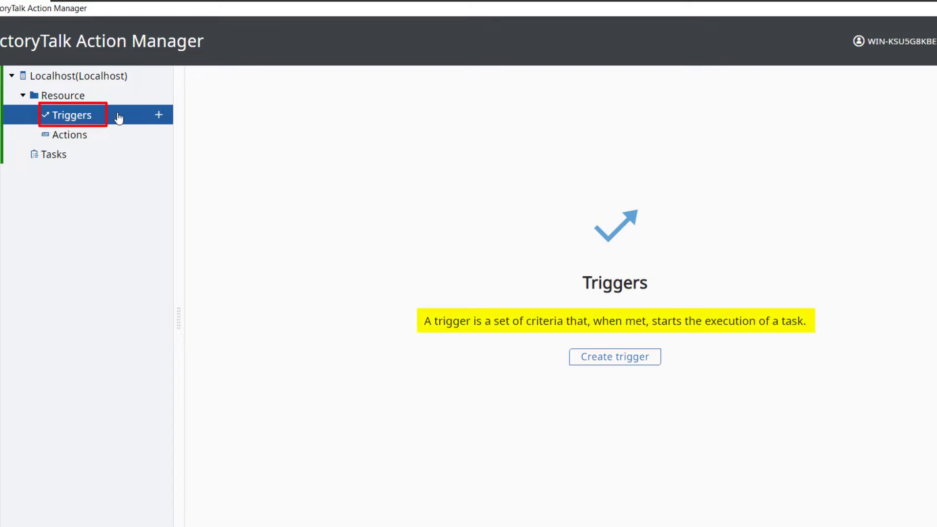
pyautogui.click(120, 141)
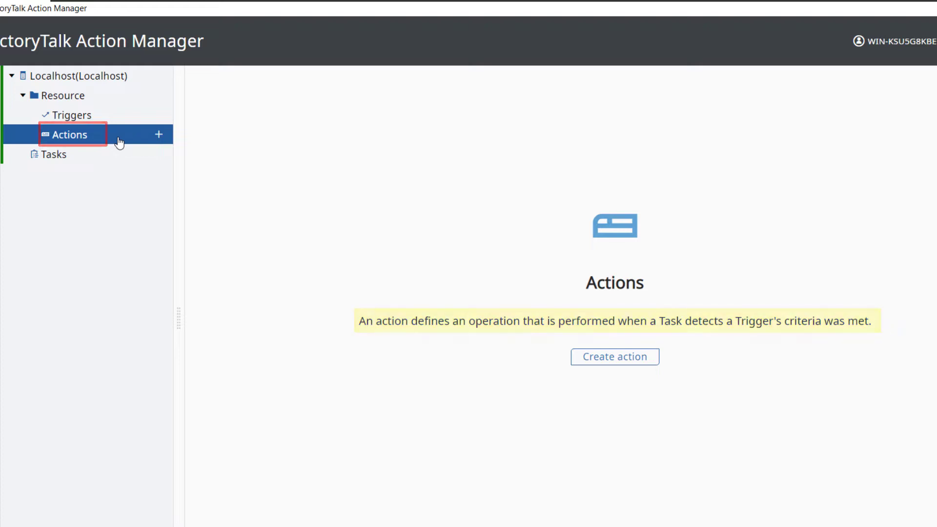
pyautogui.click(117, 165)
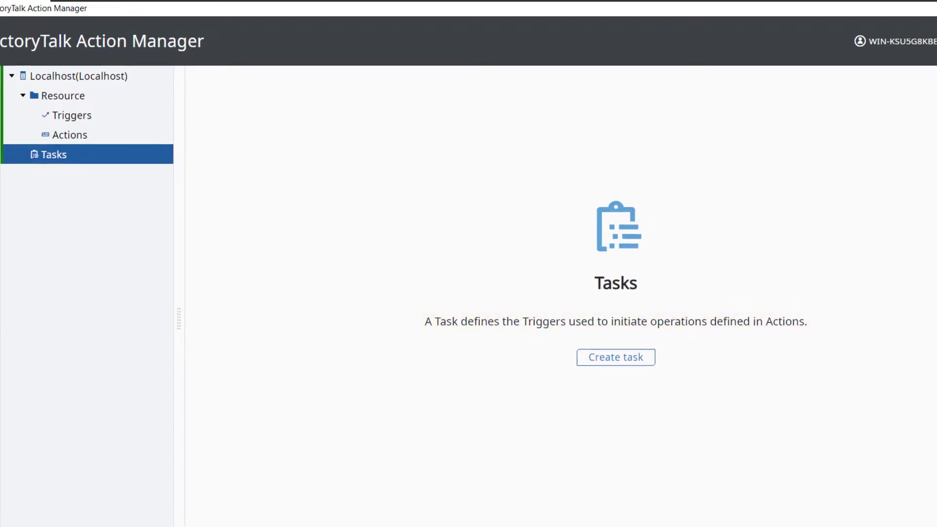
pyautogui.click(127, 108)
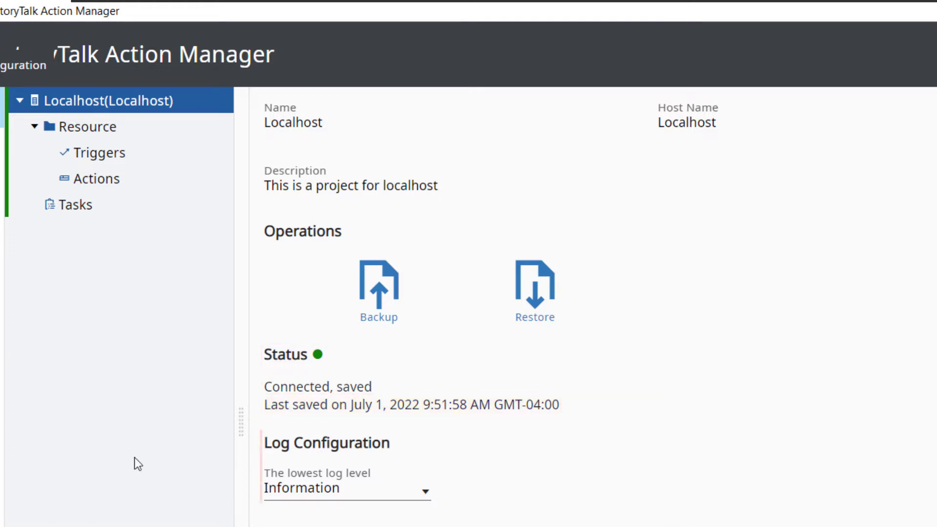
pyautogui.click(426, 497)
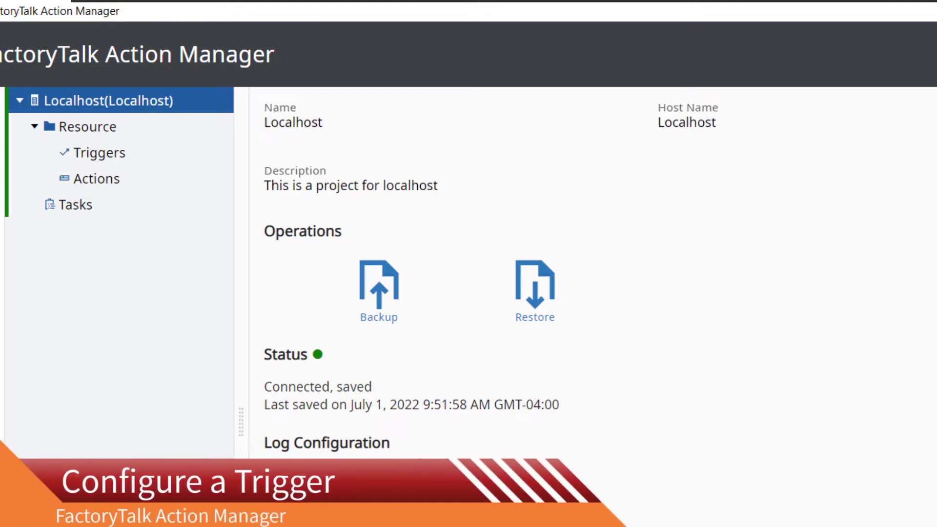
# - Create a trigger named "Start Daylight Savings" with the description "Beginning of Daylight Savings"
pyautogui.click(147, 155)
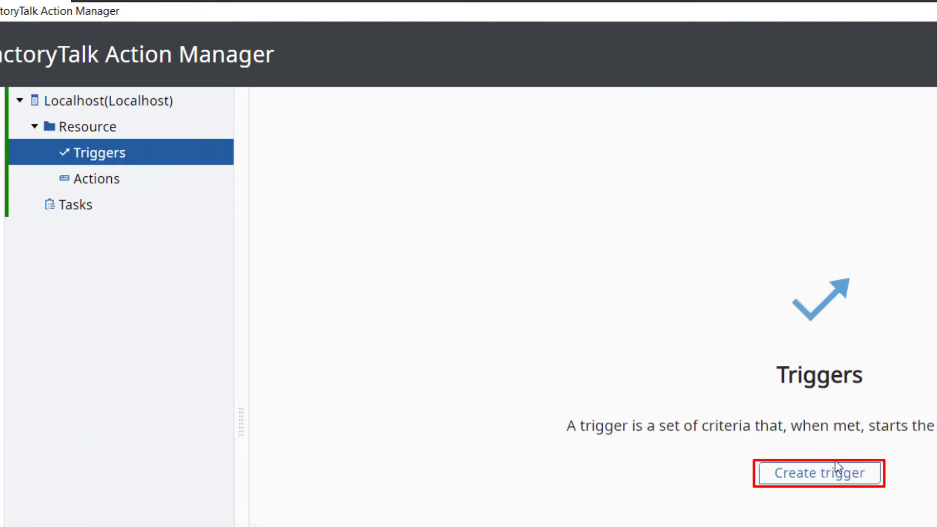
pyautogui.click(825, 477)
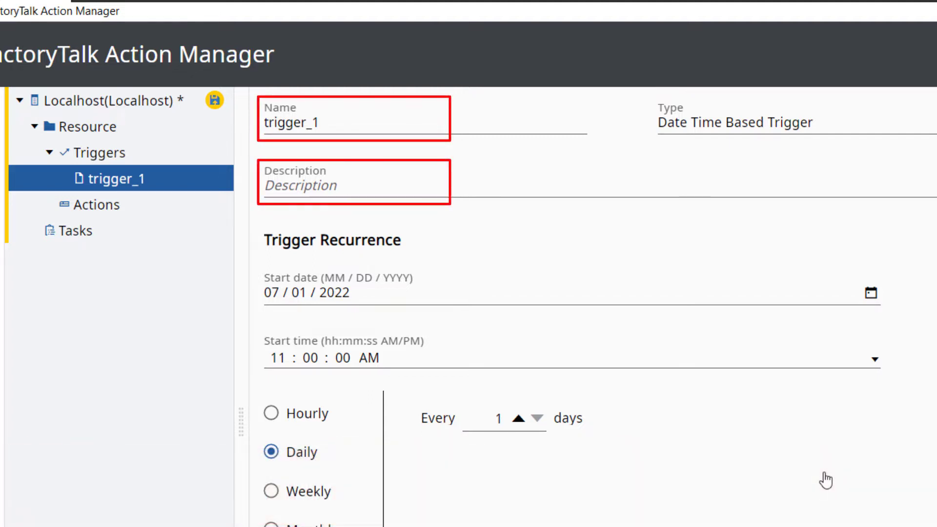
pyautogui.click(343, 121)
pyautogui.moveTo(343, 122); pyautogui.dragTo(268, 123)
pyautogui.write('Start Daylight Savings')
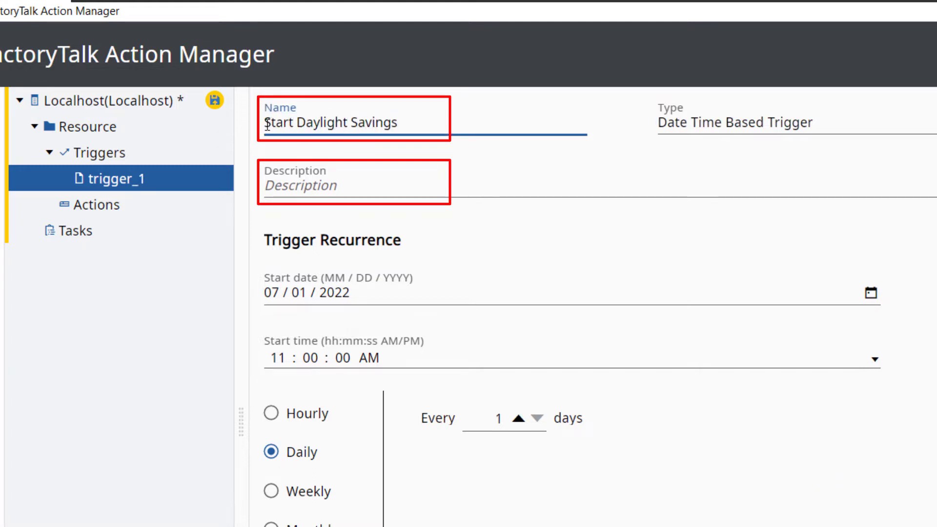
pyautogui.click(284, 185)
pyautogui.write('Beginning of Day')
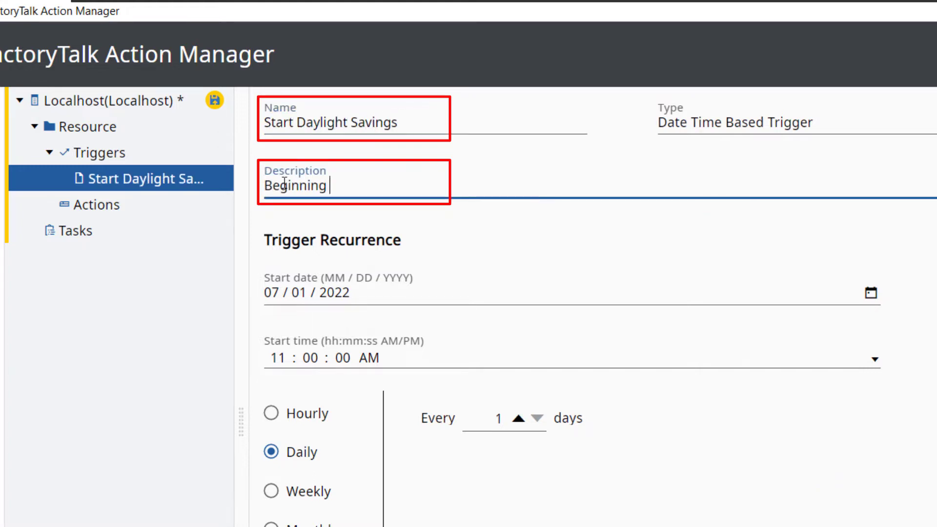
pyautogui.write('light Savings')
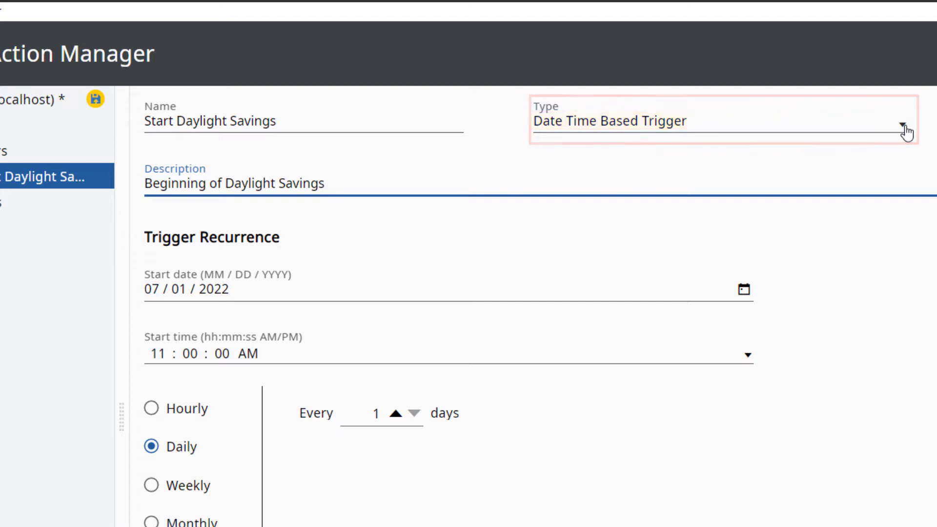
# - Choose Date Time Based Trigger as the type of the Start Daylight Savings trigger
pyautogui.click(905, 129)
pyautogui.click(907, 131)
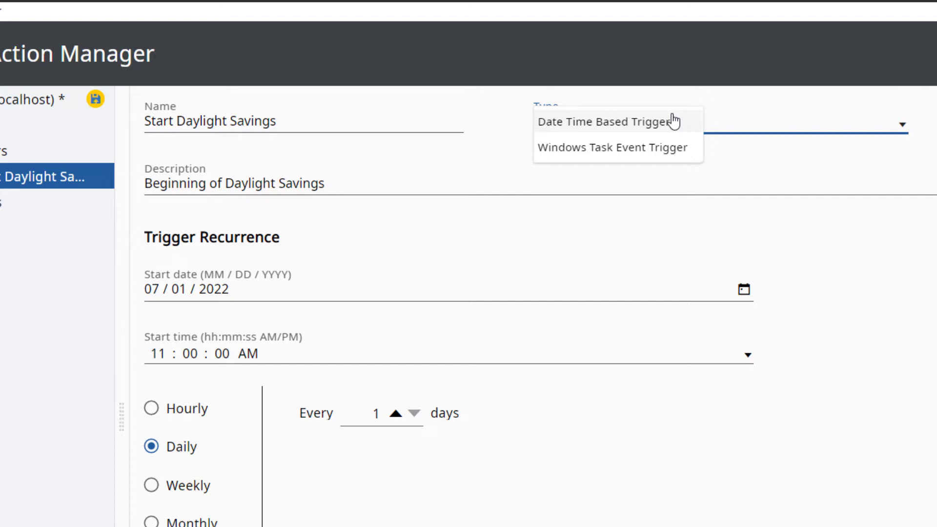
pyautogui.click(647, 121)
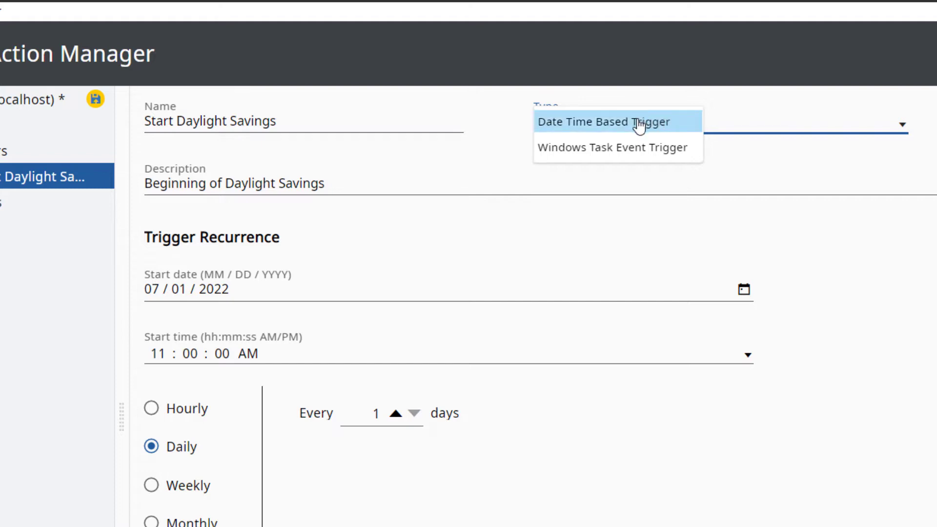
pyautogui.click(638, 122)
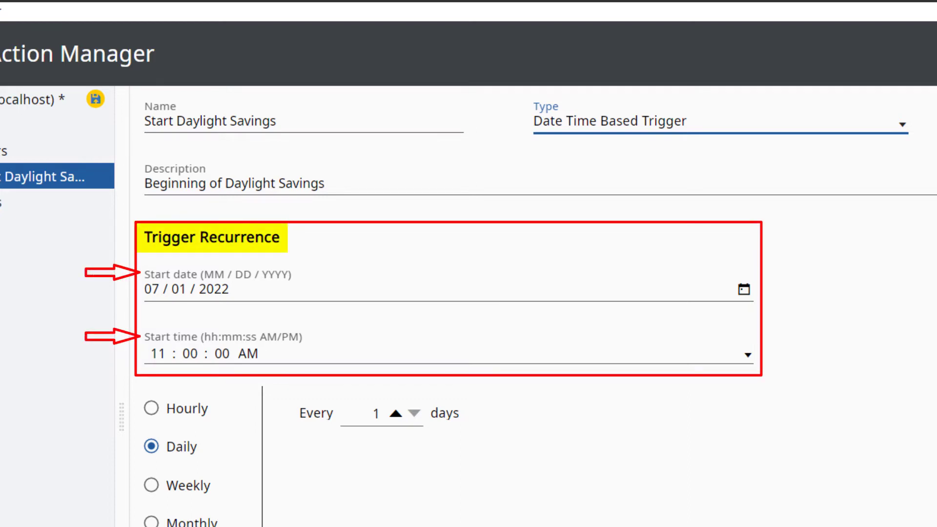
# - Set the Start Daylight Savings trigger's start date to 03/01/2022 and its start time to 02:05:00 AM
pyautogui.click(158, 291)
pyautogui.write('03')
pyautogui.click(165, 354)
pyautogui.write('0205')
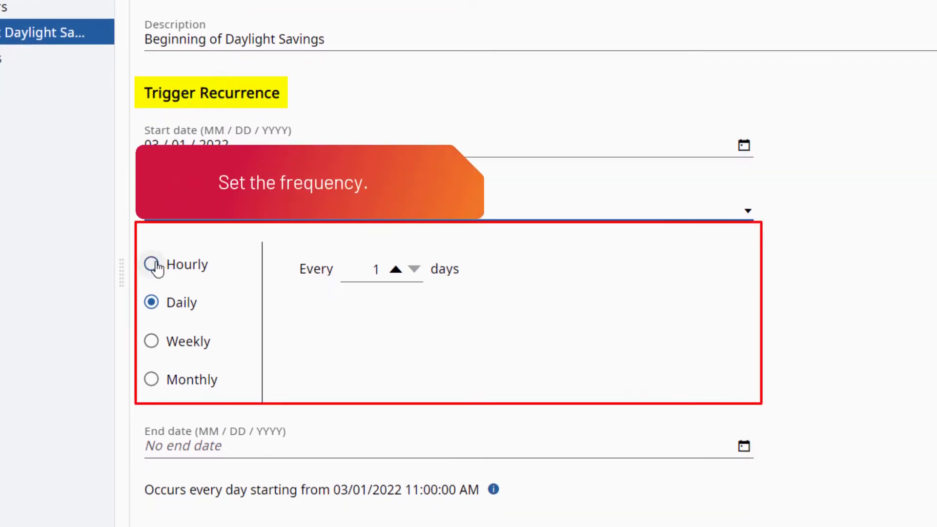
# - Preview the Hourly, Daily and Weekly recurrence settings of the trigger one after another
pyautogui.click(151, 265)
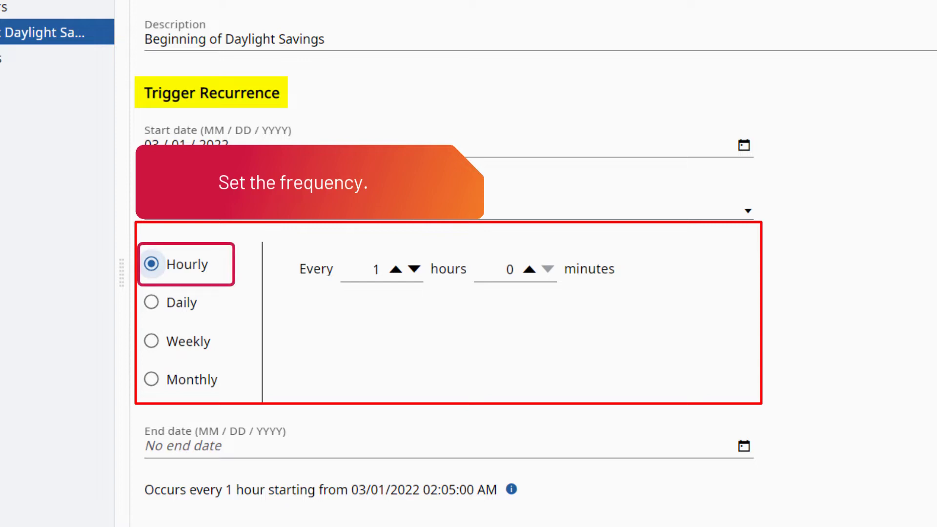
pyautogui.click(152, 305)
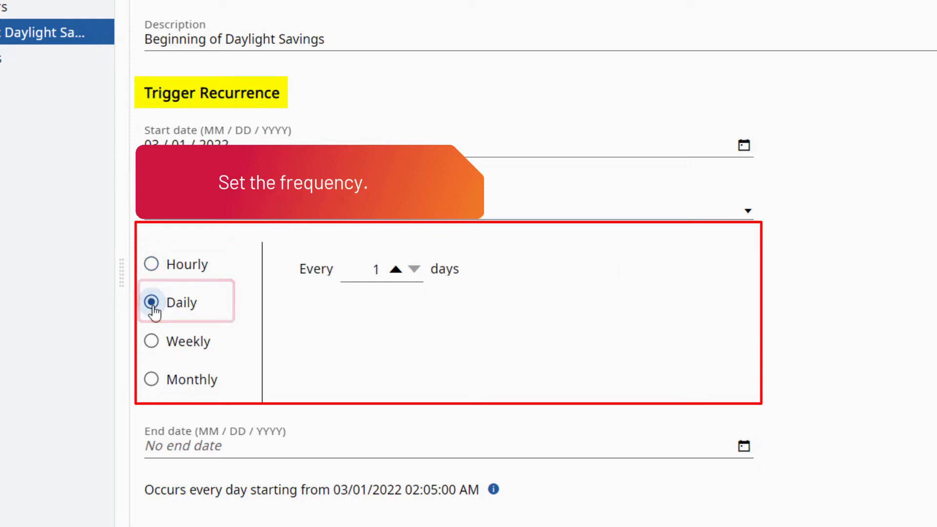
pyautogui.click(152, 342)
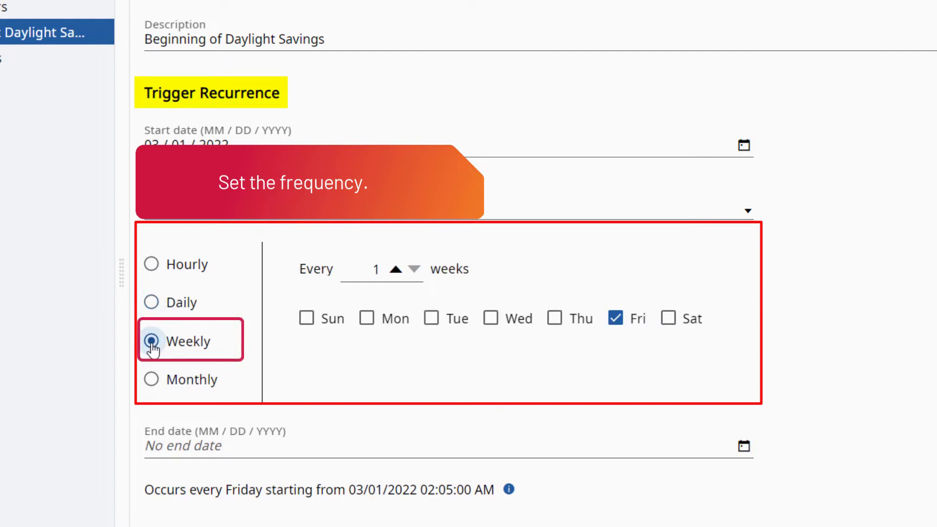
# - Set the trigger to a Monthly recurrence of every 12 months on the second Sunday, and save the project
pyautogui.click(152, 380)
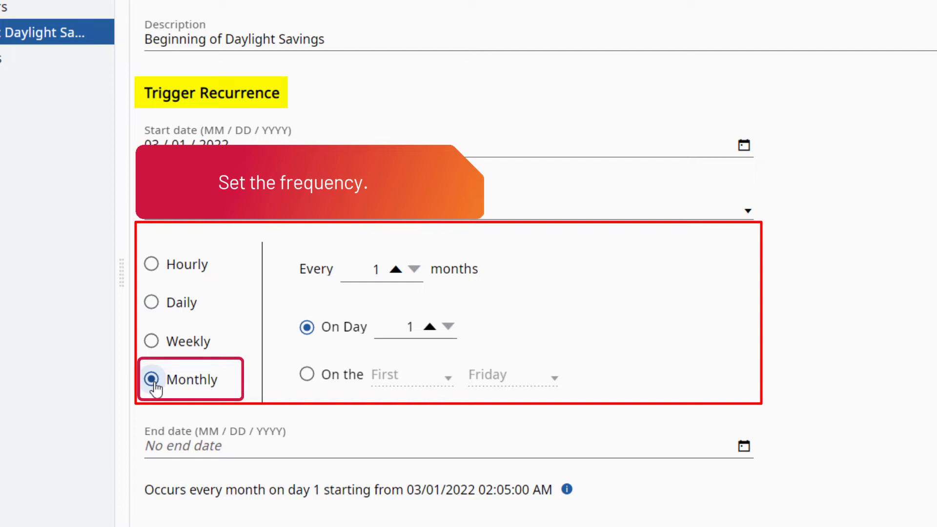
pyautogui.click(382, 270)
pyautogui.write('2')
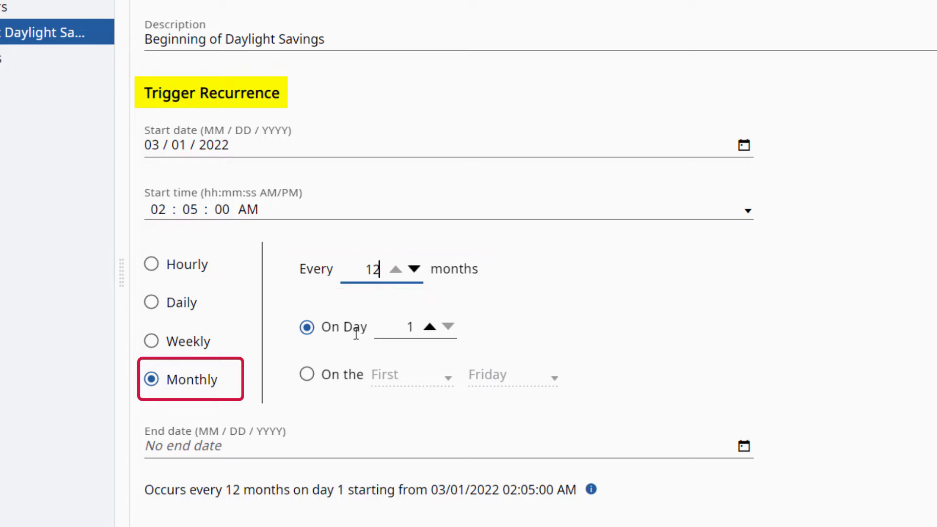
pyautogui.click(307, 375)
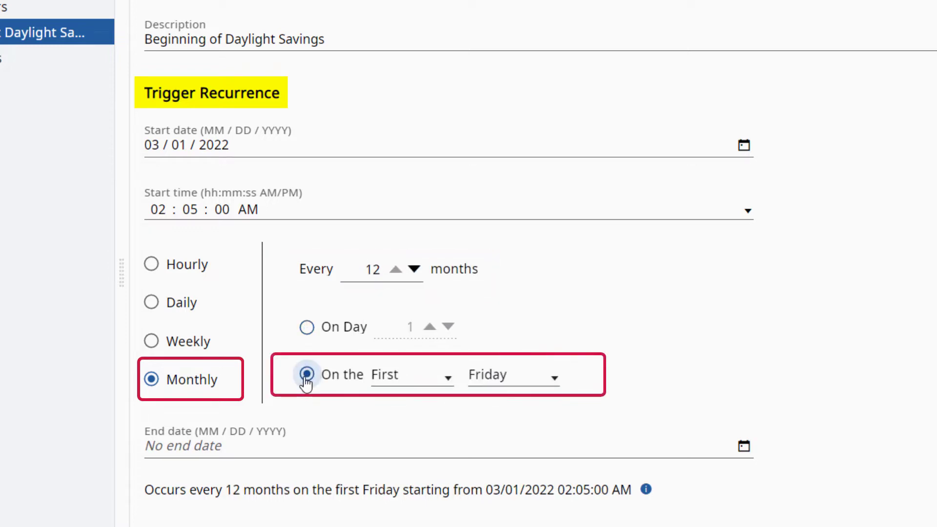
pyautogui.click(450, 377)
pyautogui.click(417, 401)
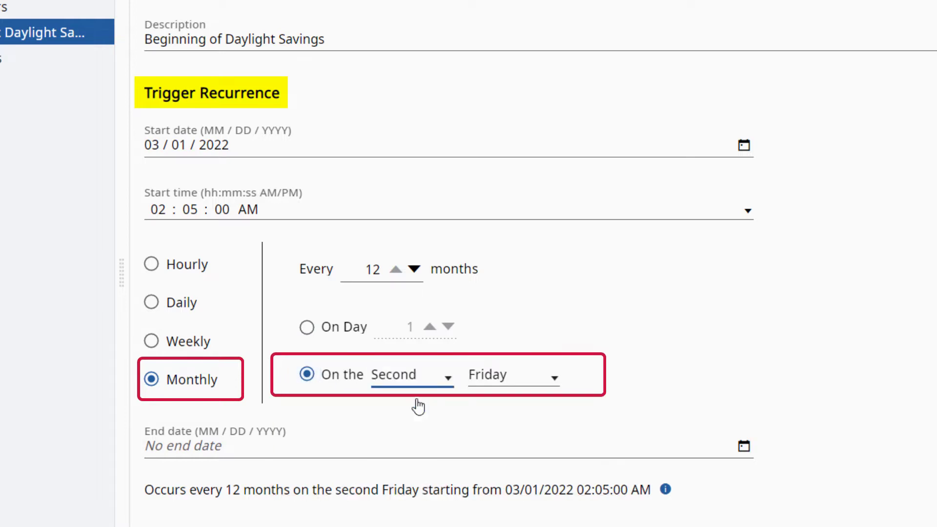
pyautogui.click(556, 381)
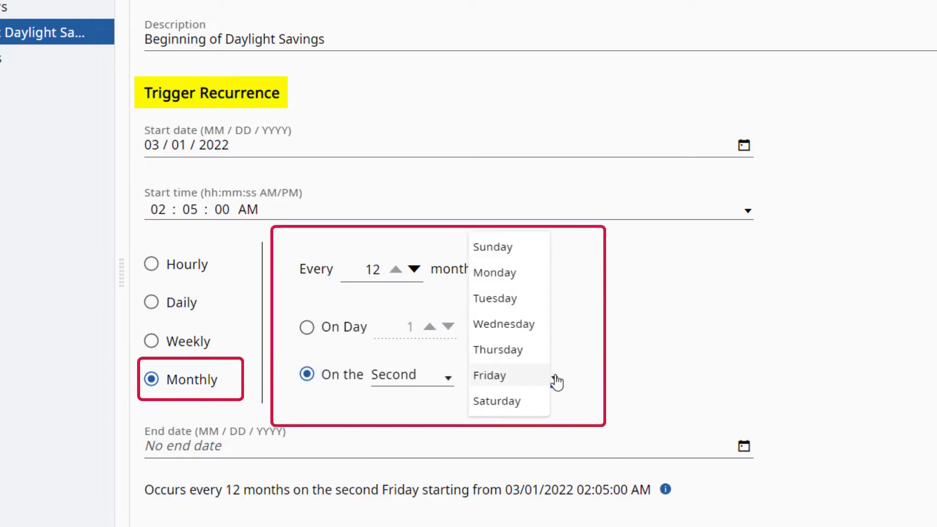
pyautogui.click(505, 250)
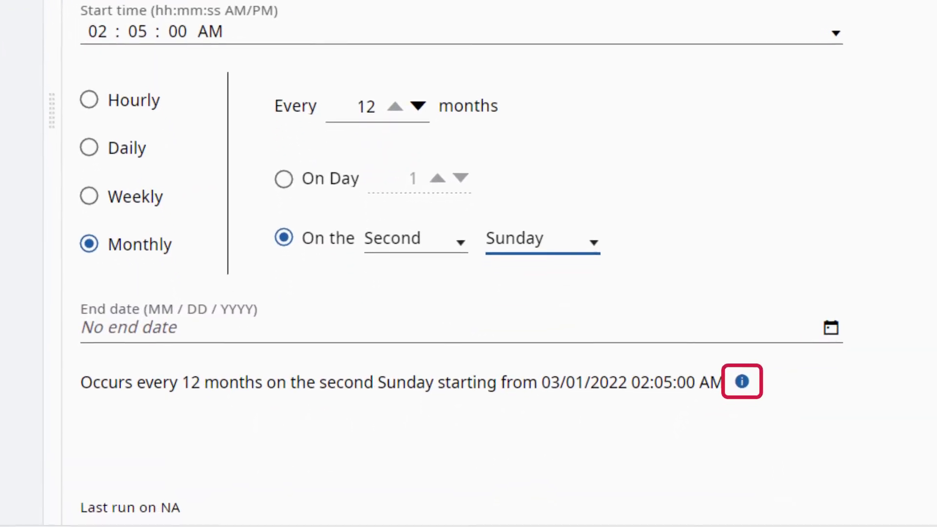
pyautogui.moveTo(743, 383)
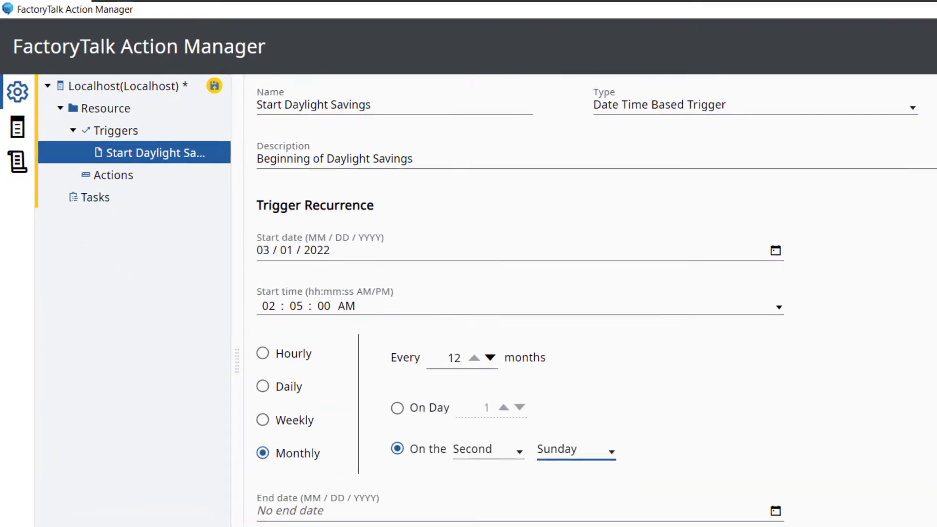
pyautogui.click(850, 513)
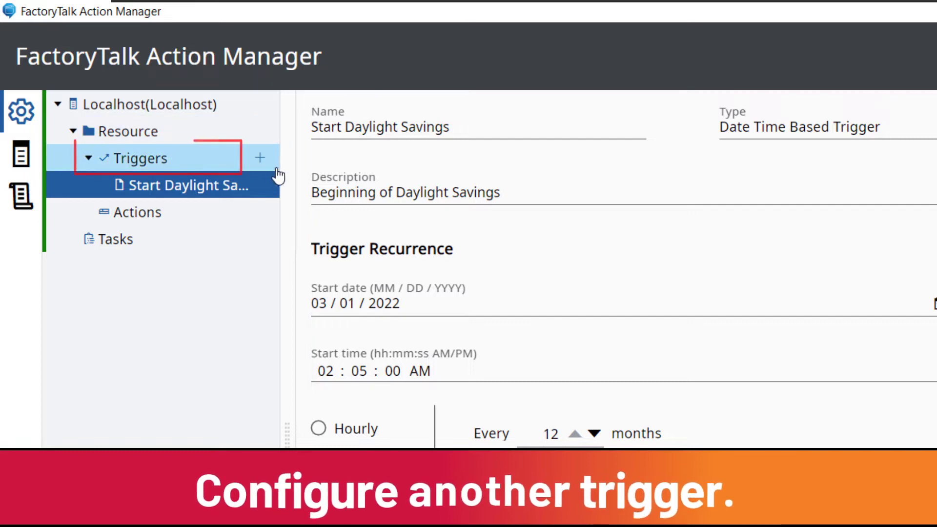
# - Create a second trigger named "End Daylight Savings" with the description "End of Daylight Savings"
pyautogui.click(258, 161)
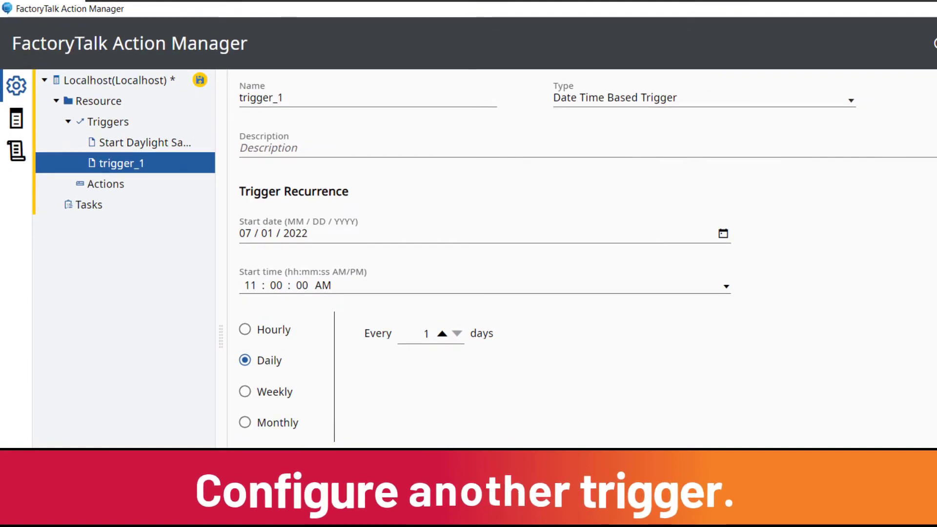
pyautogui.doubleClick(327, 97)
pyautogui.write('End Daylight Savings')
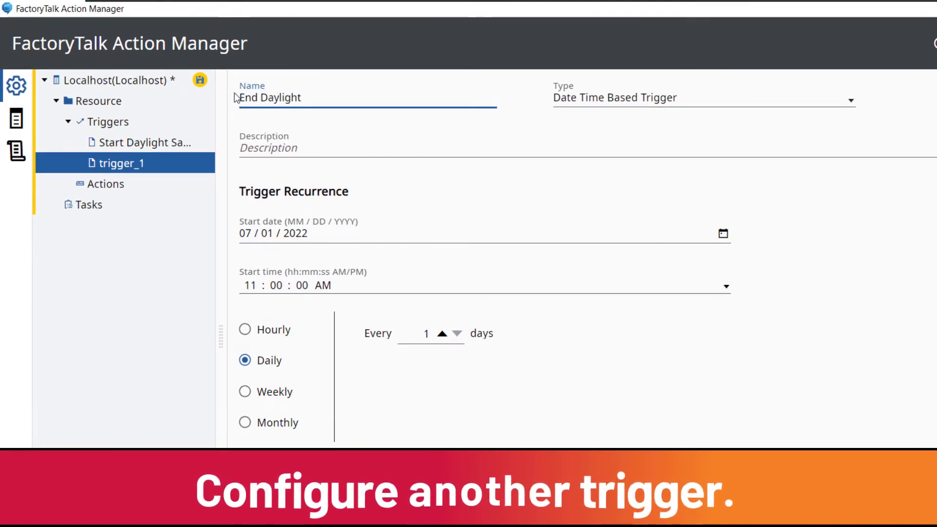
pyautogui.click(282, 149)
pyautogui.write('End of Daylight Savings')
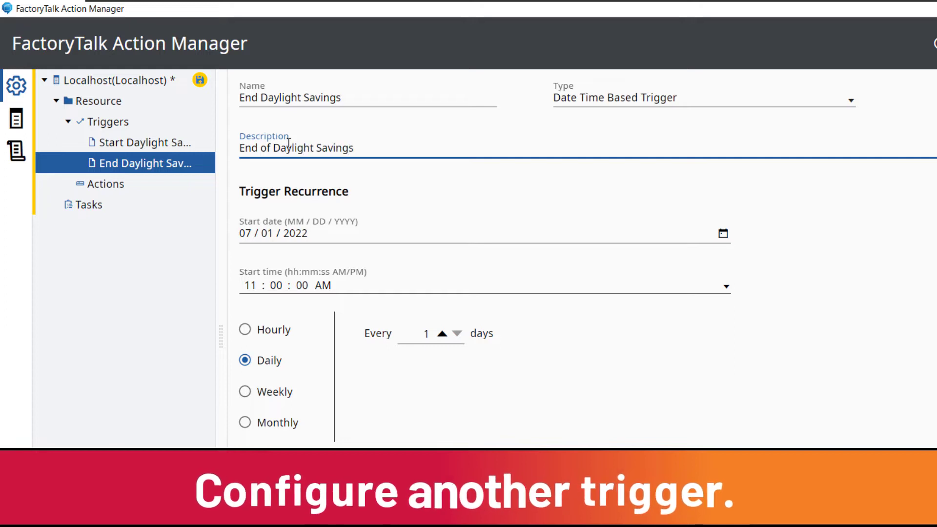
# - Set the End Daylight Savings trigger's start date to 11/01/2022 and its start time to 02:05:00 AM
pyautogui.click(243, 233)
pyautogui.write('11')
pyautogui.click(247, 285)
pyautogui.write('0205')
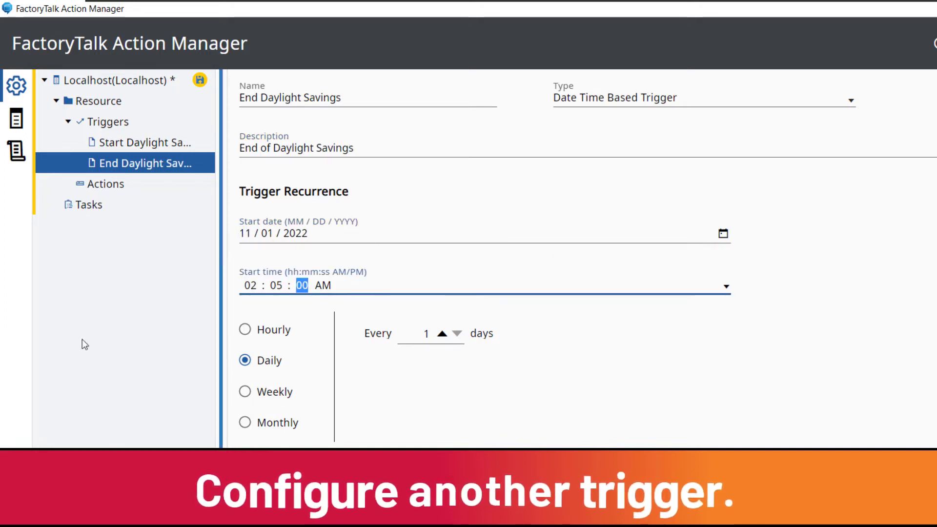
# - Make the End Daylight Savings trigger recur every 12 months on a specific weekday of the month, and save the project
pyautogui.click(245, 422)
pyautogui.doubleClick(425, 333)
pyautogui.write('12')
pyautogui.click(371, 419)
pyautogui.click(476, 420)
pyautogui.click(466, 440)
pyautogui.click(547, 419)
pyautogui.click(522, 317)
pyautogui.click(200, 80)
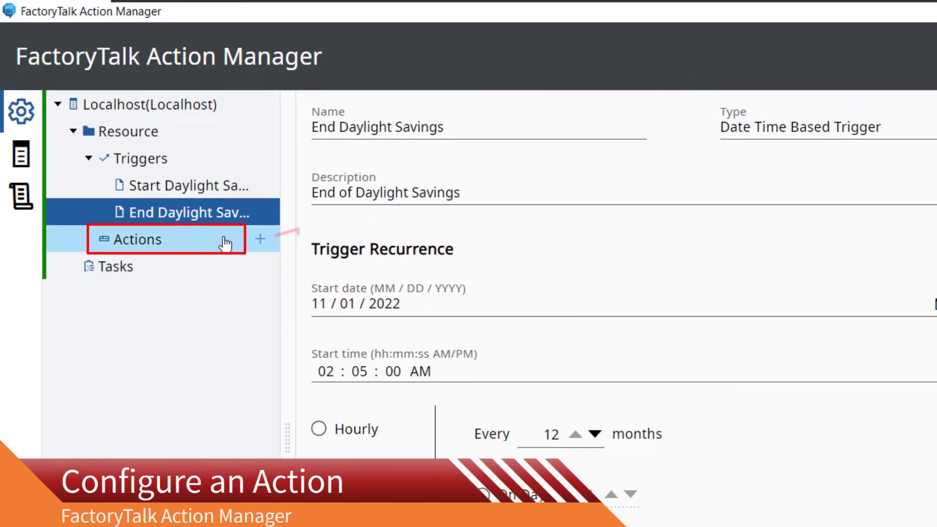
# - Create an action named "Set Clocks" with the description "Set Clock Time" and the type Device Wall-clock Update
pyautogui.click(260, 236)
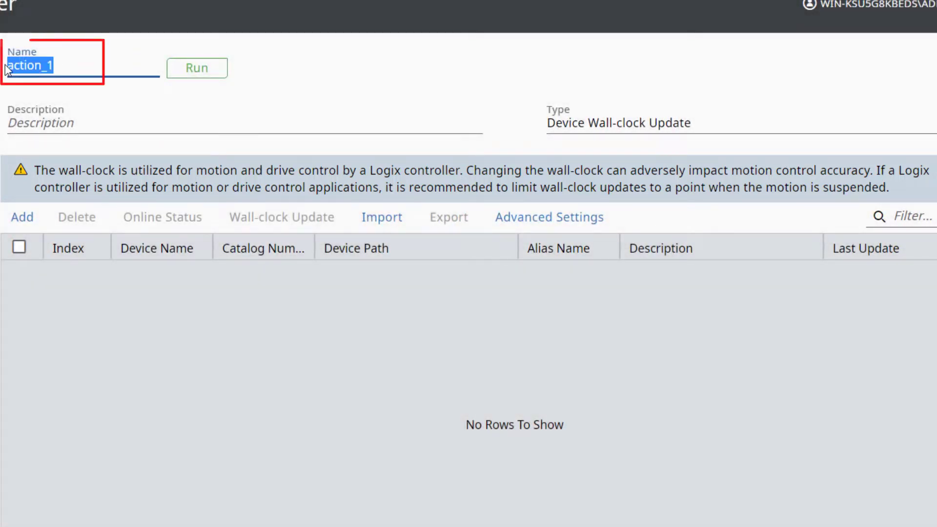
pyautogui.write('Set Clocks')
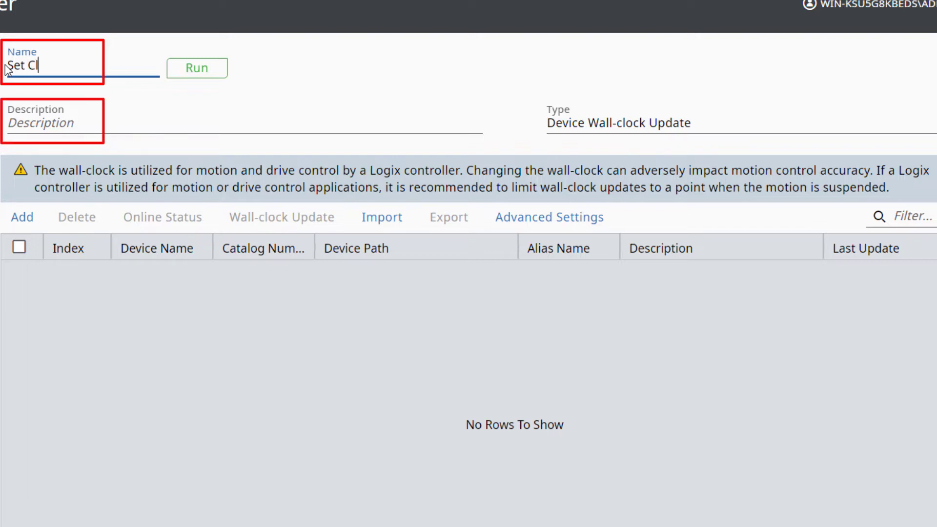
pyautogui.click(37, 125)
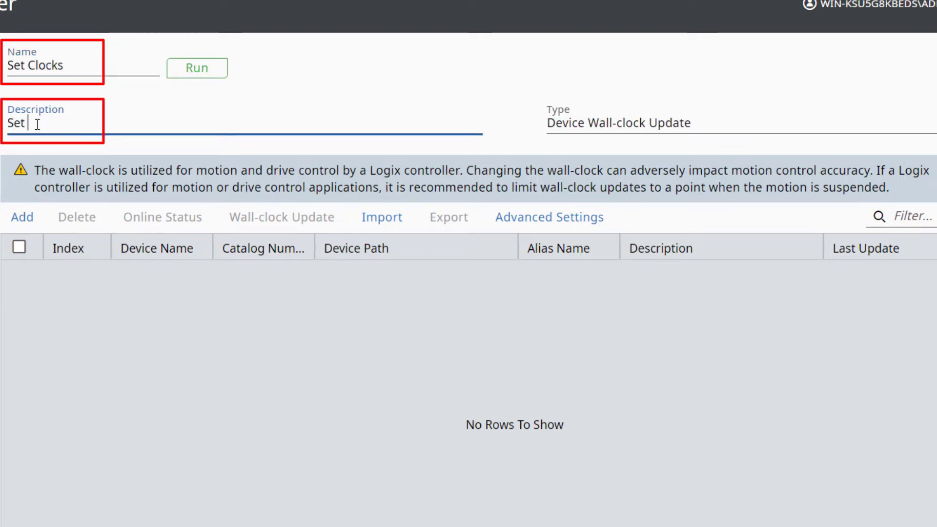
pyautogui.write('Set Clock Time')
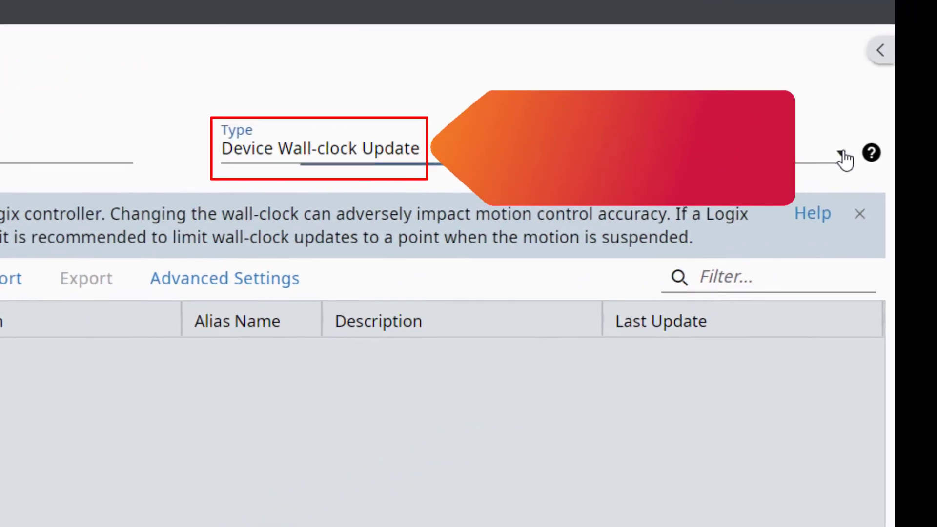
pyautogui.click(843, 157)
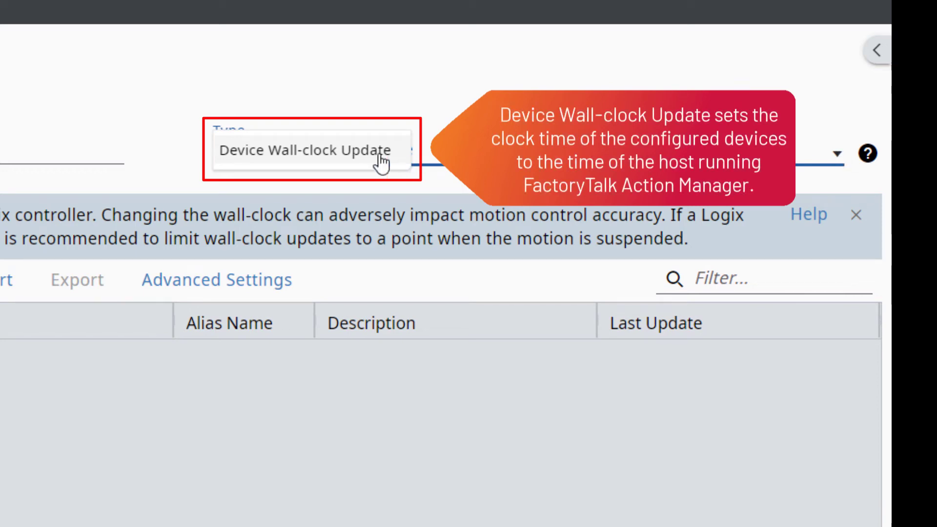
pyautogui.click(345, 161)
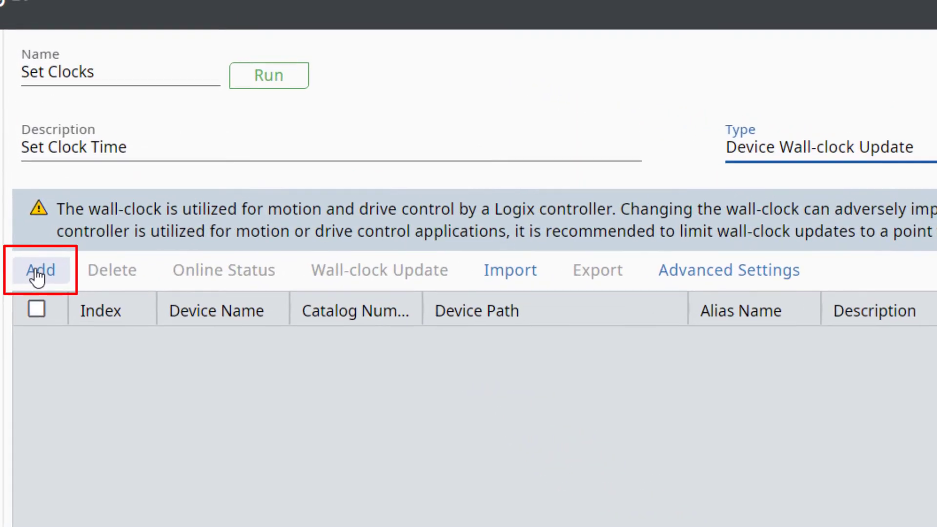
# - Add the Emulate 5580 Controller under EmulateEthernet to the action's device list through the Network Browser
pyautogui.click(39, 273)
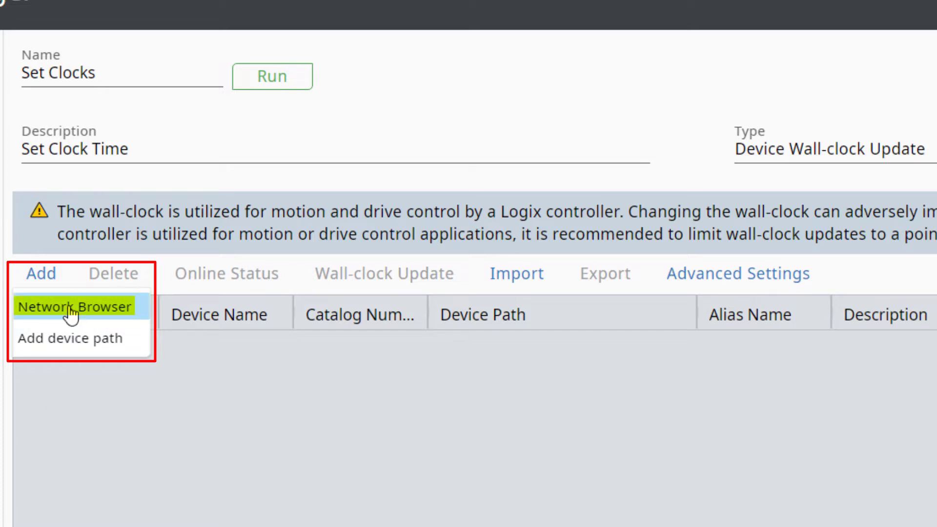
pyautogui.click(72, 315)
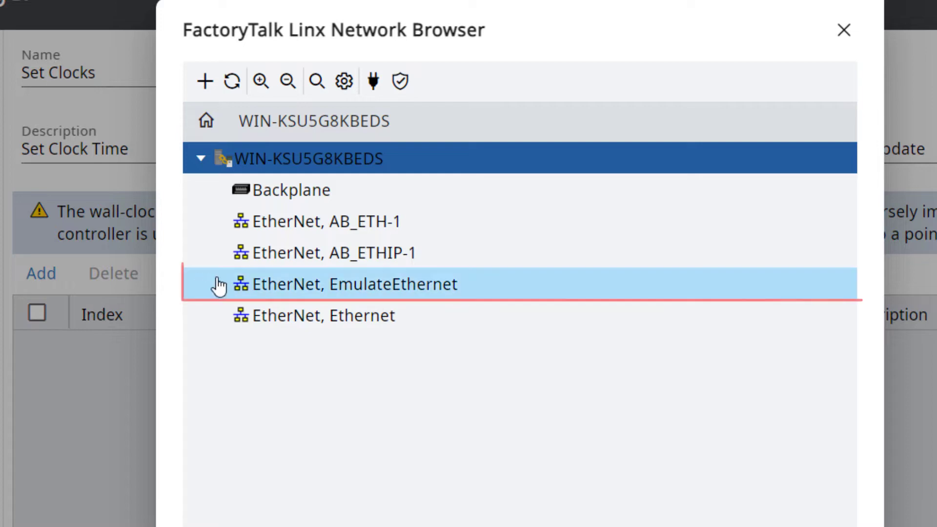
pyautogui.click(219, 284)
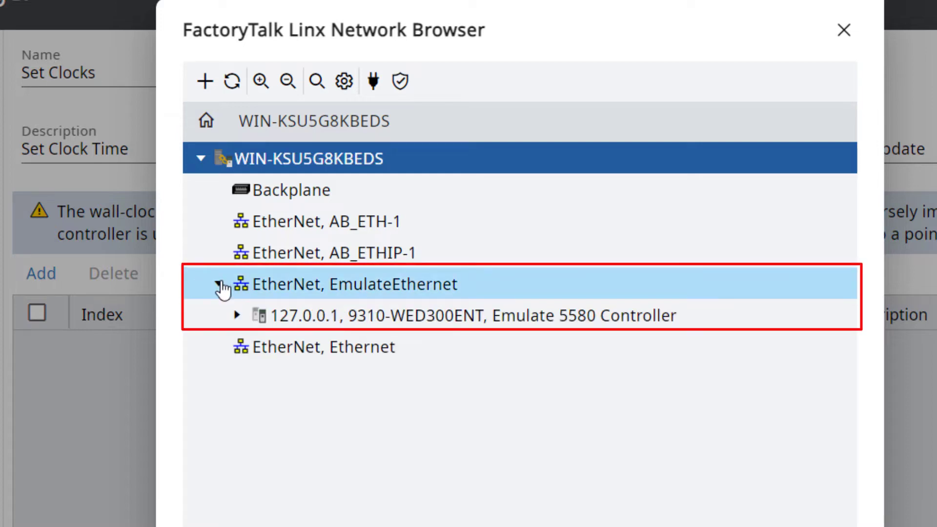
pyautogui.click(331, 316)
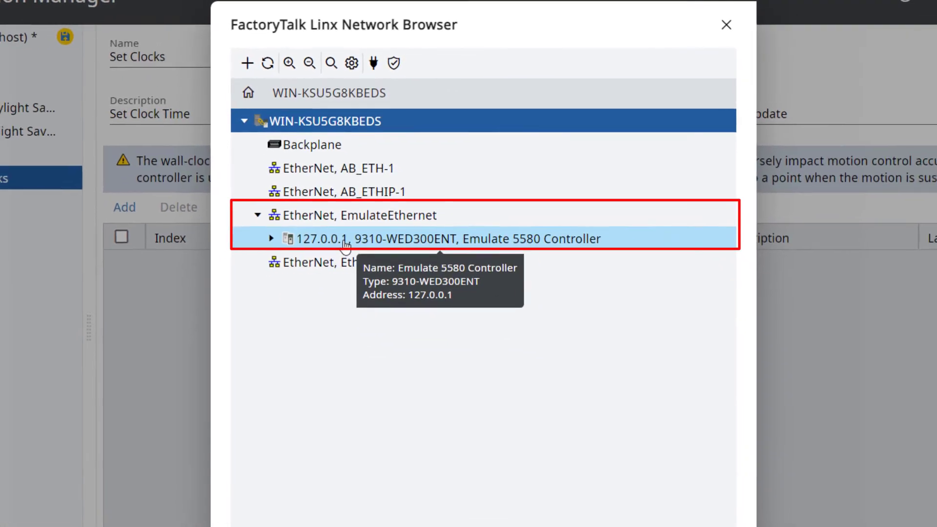
pyautogui.click(346, 240)
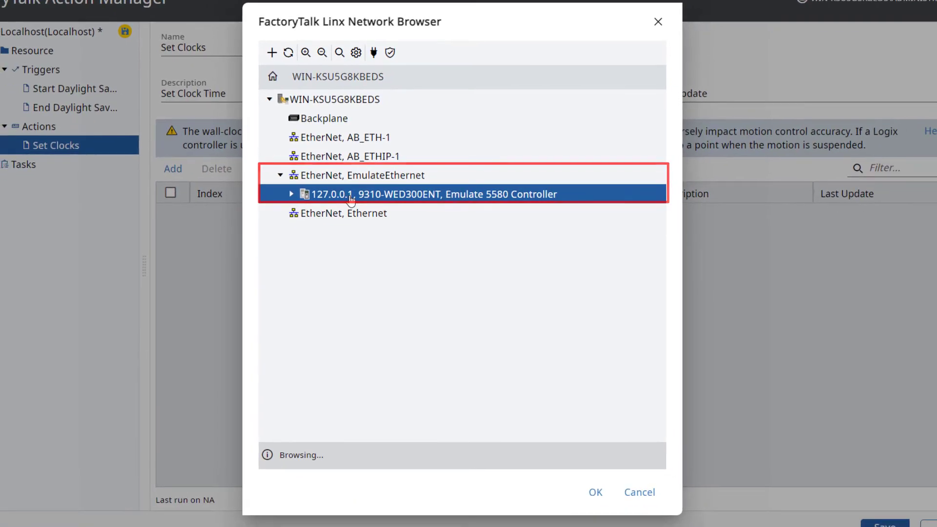
pyautogui.click(602, 495)
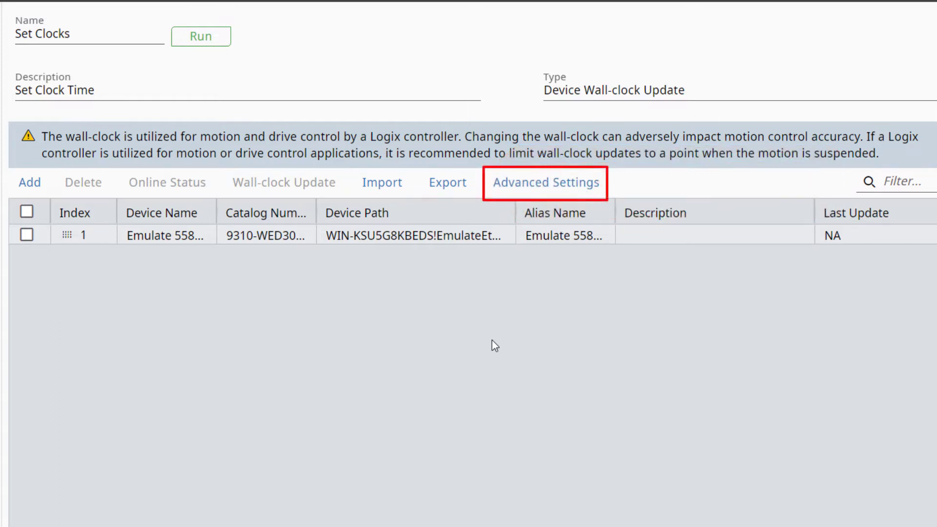
# - Review the Set Clocks action's advanced settings down to the time offset, and close them without changes
pyautogui.click(524, 197)
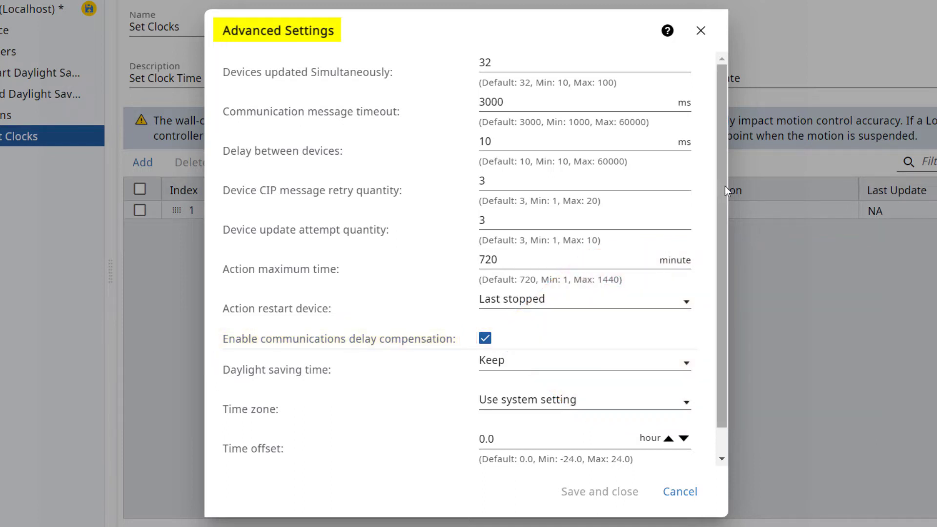
pyautogui.moveTo(724, 186); pyautogui.dragTo(722, 217)
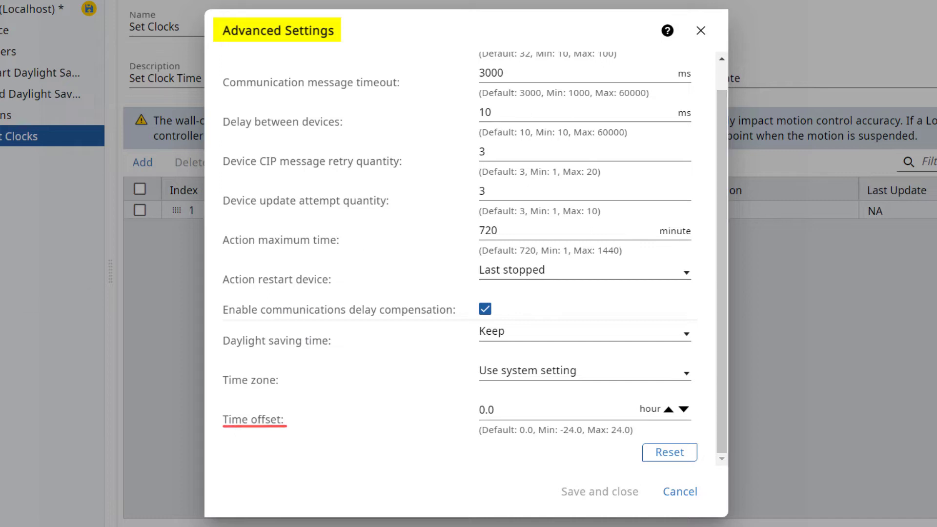
pyautogui.click(697, 496)
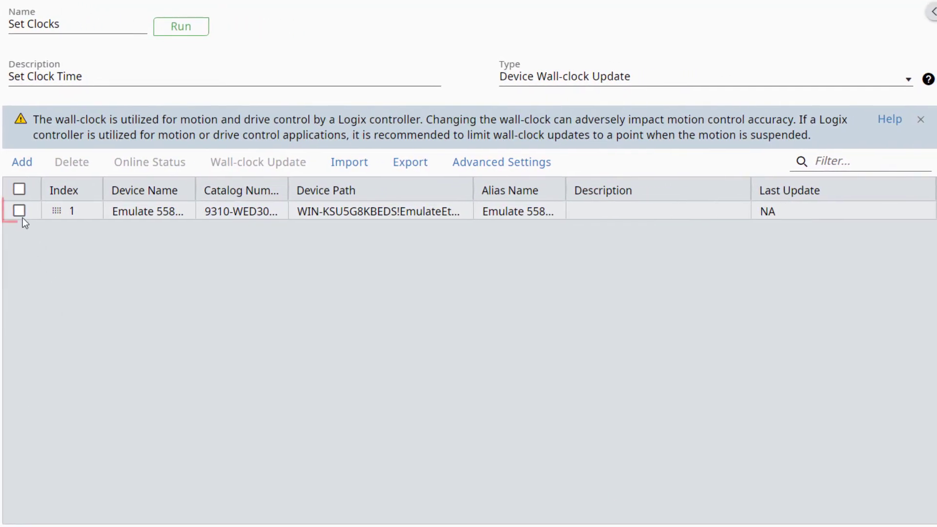
# - Select the controller in the Set Clocks device list and save the action
pyautogui.click(19, 211)
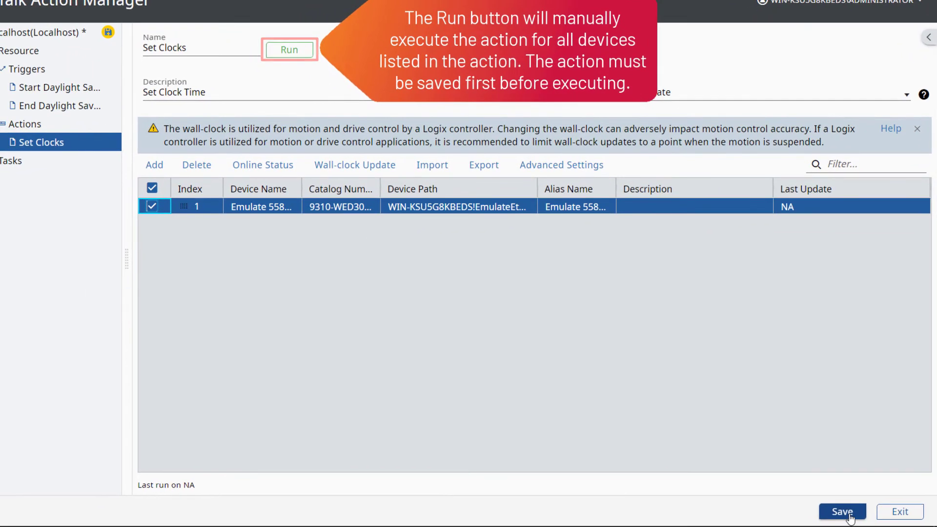
pyautogui.click(850, 518)
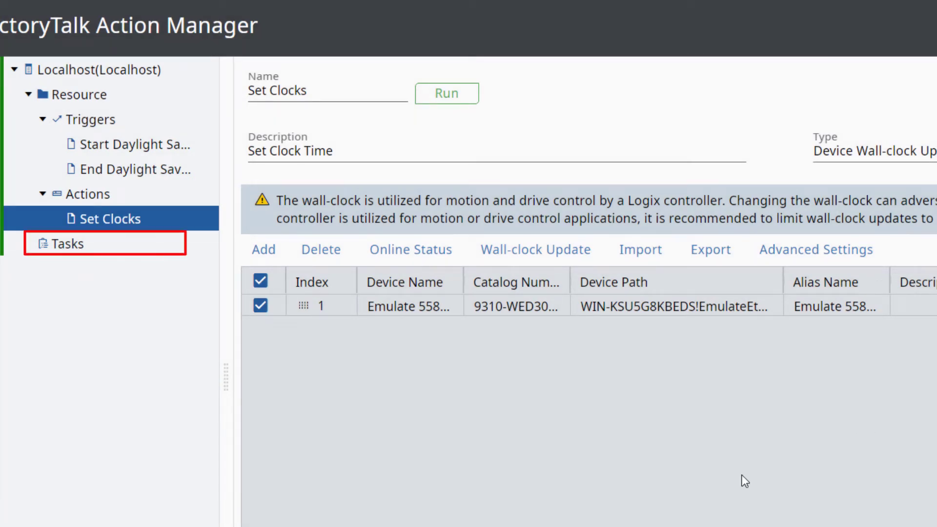
# - Create a task named "DST" with the description "Synchronize controllers to DST"
pyautogui.moveTo(109, 251)
pyautogui.click(201, 247)
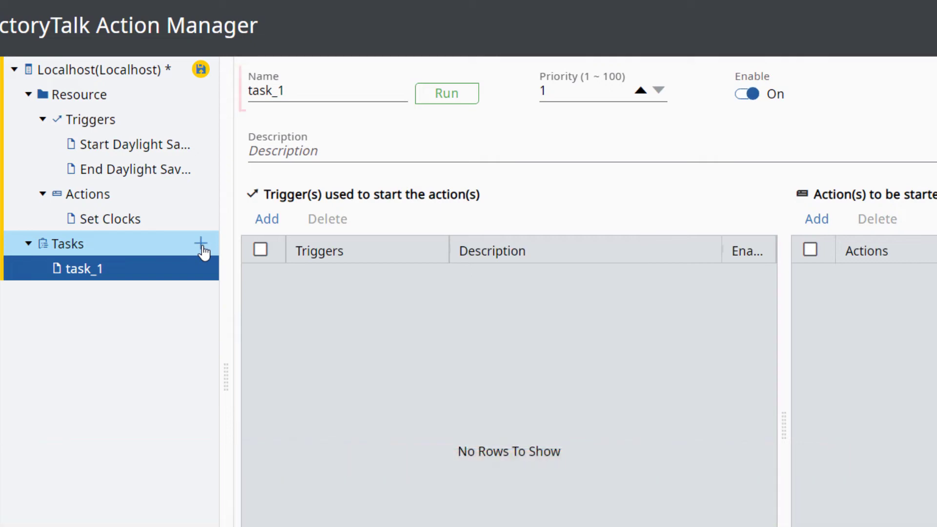
pyautogui.click(287, 90)
pyautogui.moveTo(287, 90); pyautogui.dragTo(241, 95)
pyautogui.write('DST')
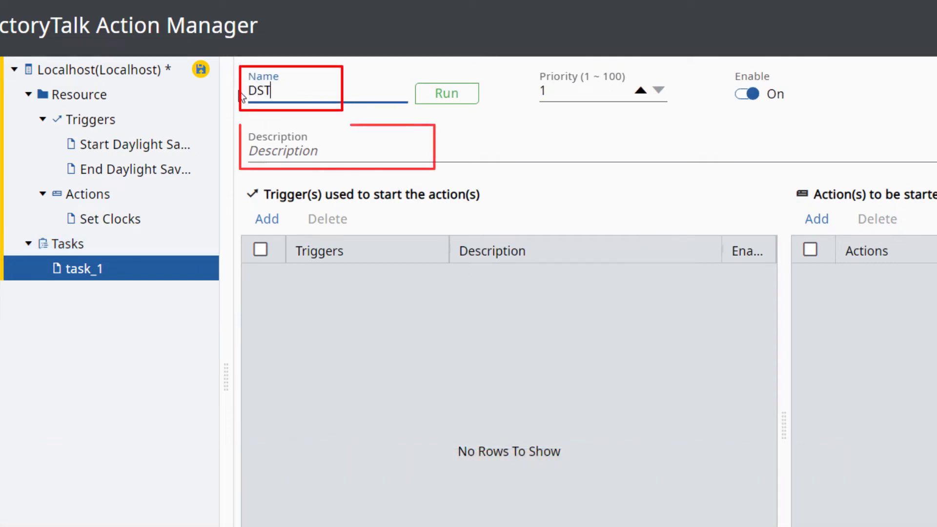
pyautogui.click(299, 151)
pyautogui.write('Sync')
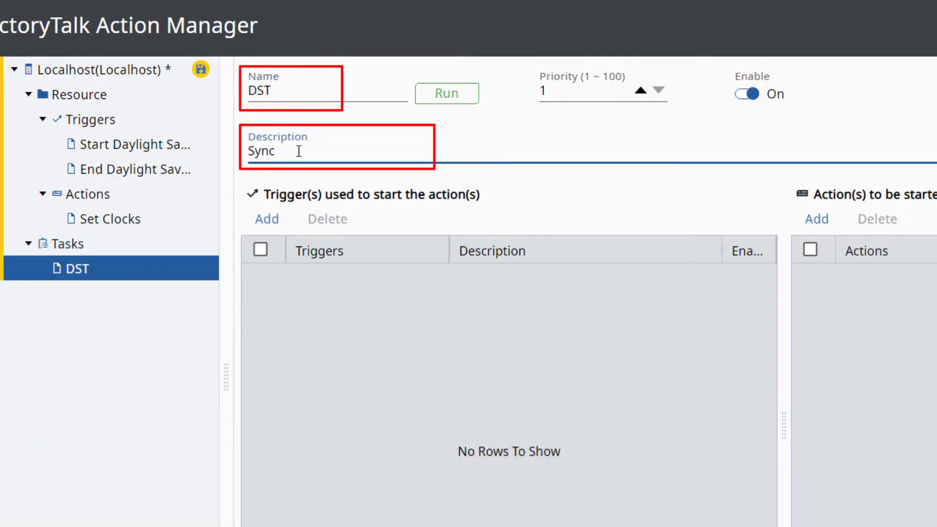
pyautogui.write('hronize controllers')
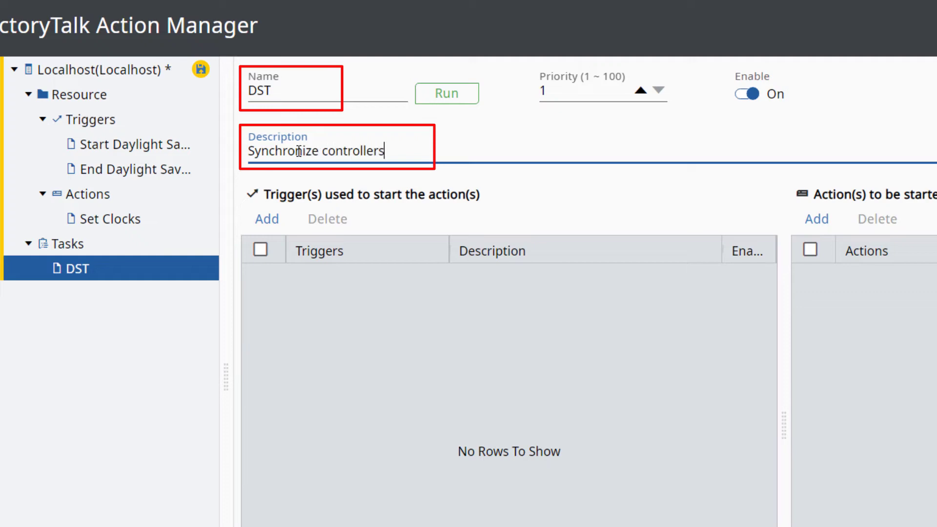
pyautogui.write(' to DST')
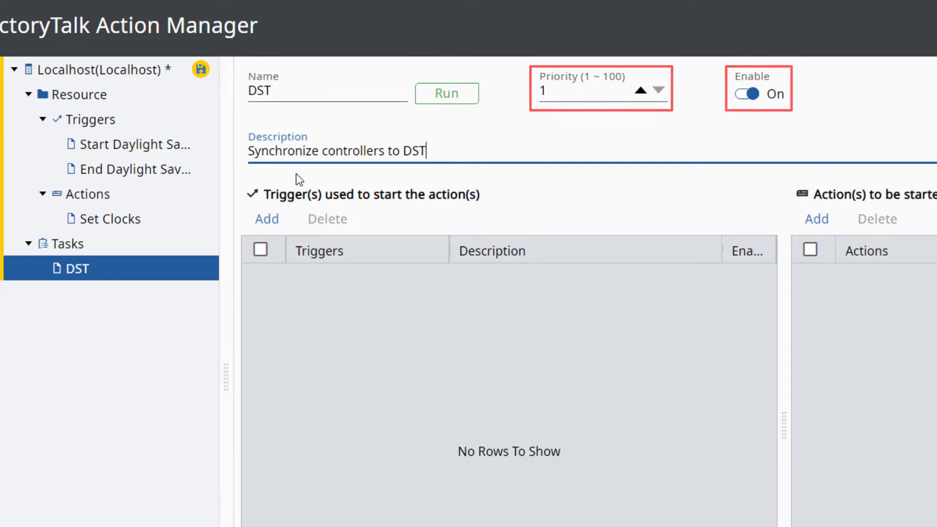
# - Add the End Daylight Savings and Start Daylight Savings triggers to the DST task
pyautogui.click(272, 221)
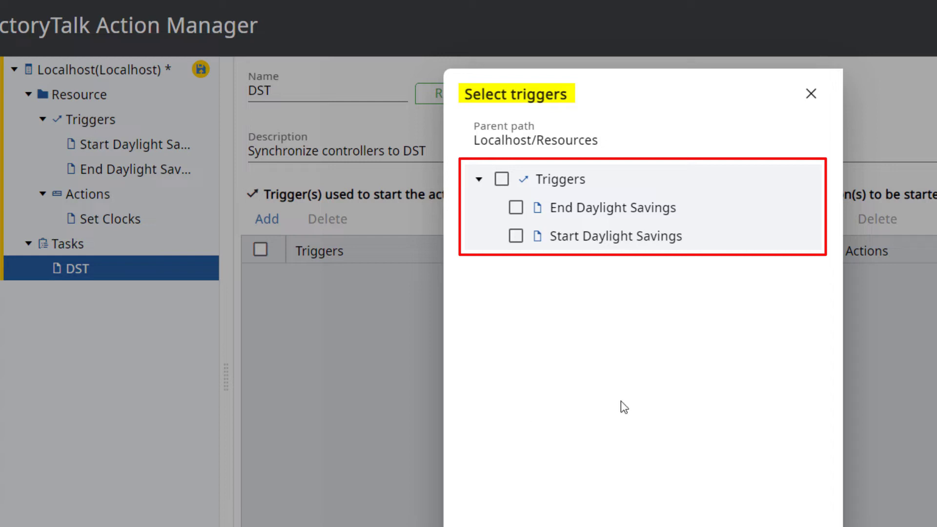
pyautogui.click(502, 179)
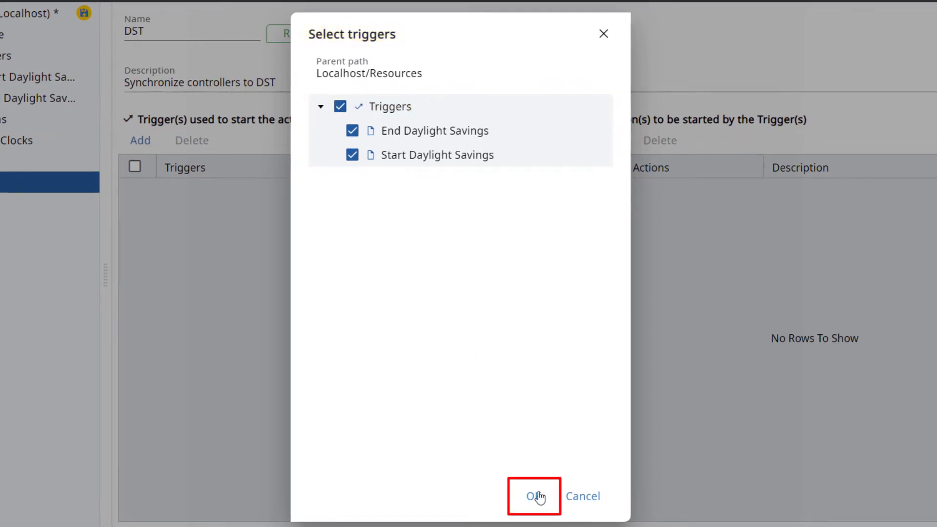
pyautogui.click(537, 496)
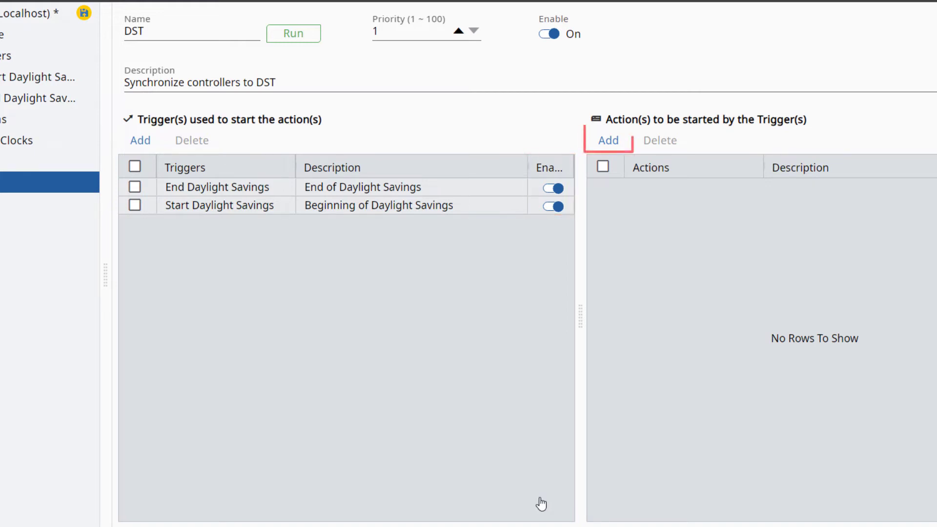
# - Add the Set Clocks action to the DST task and save the project
pyautogui.click(608, 140)
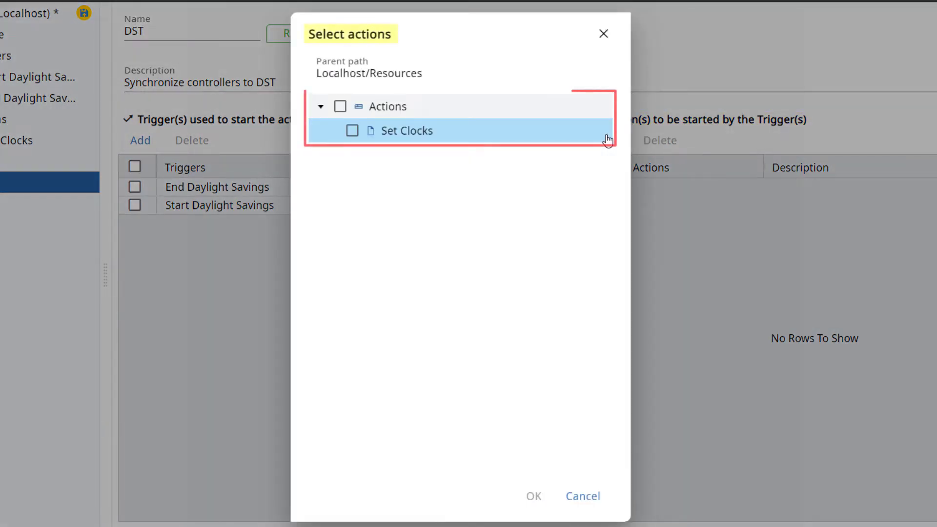
pyautogui.click(352, 131)
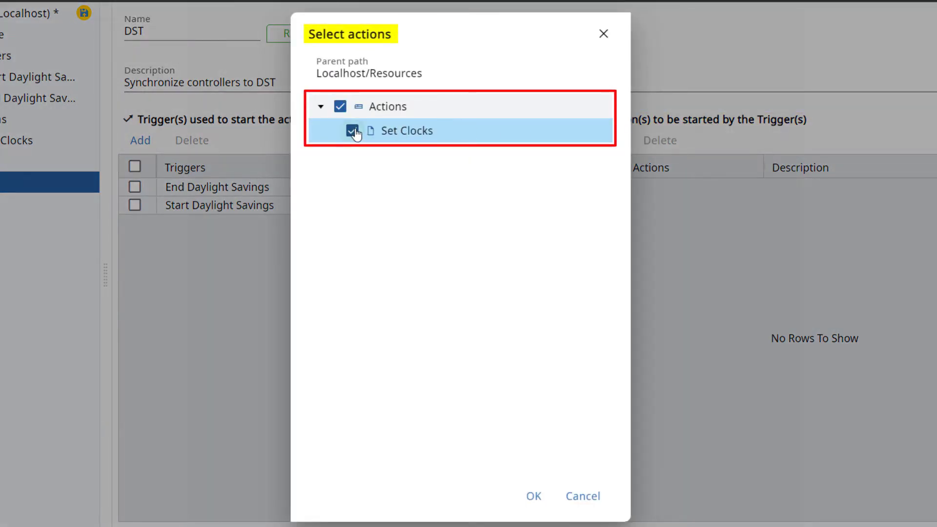
pyautogui.click(534, 496)
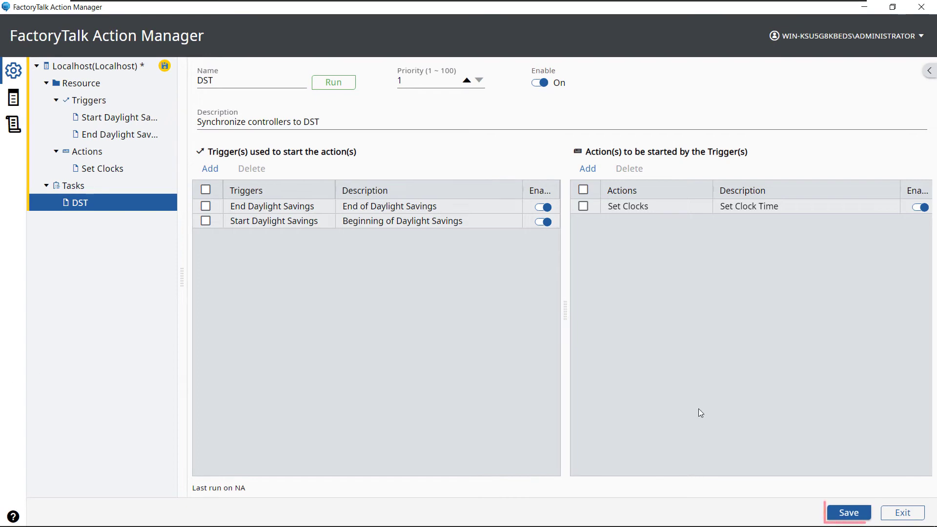
pyautogui.click(849, 513)
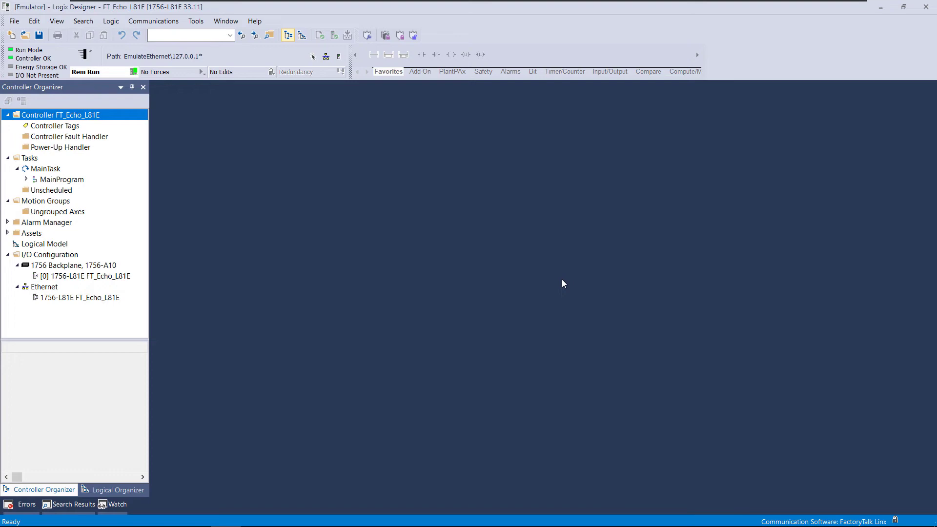
# - View the FT_Echo_L81E controller's Date/Time properties in Logix Designer, and run the DST task in FactoryTalk Action Manager
pyautogui.doubleClick(89, 116)
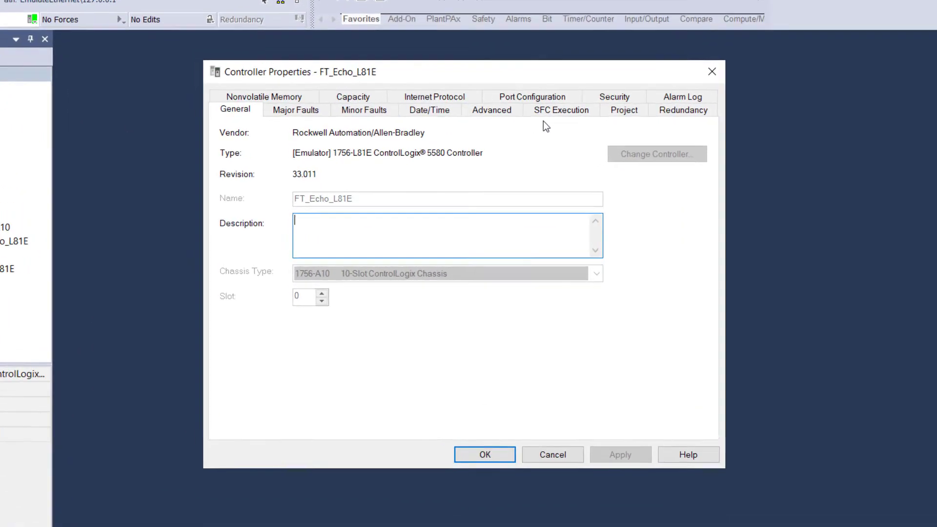
pyautogui.click(423, 110)
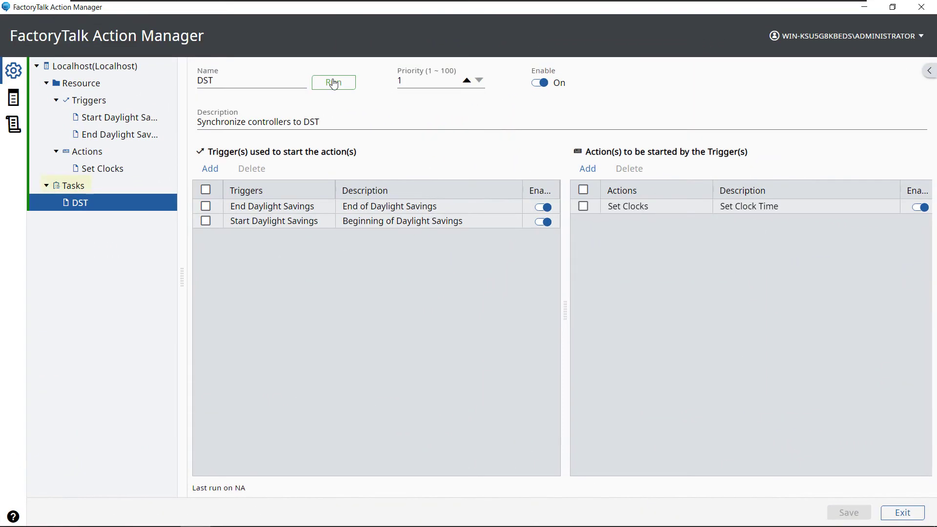
pyautogui.click(487, 121)
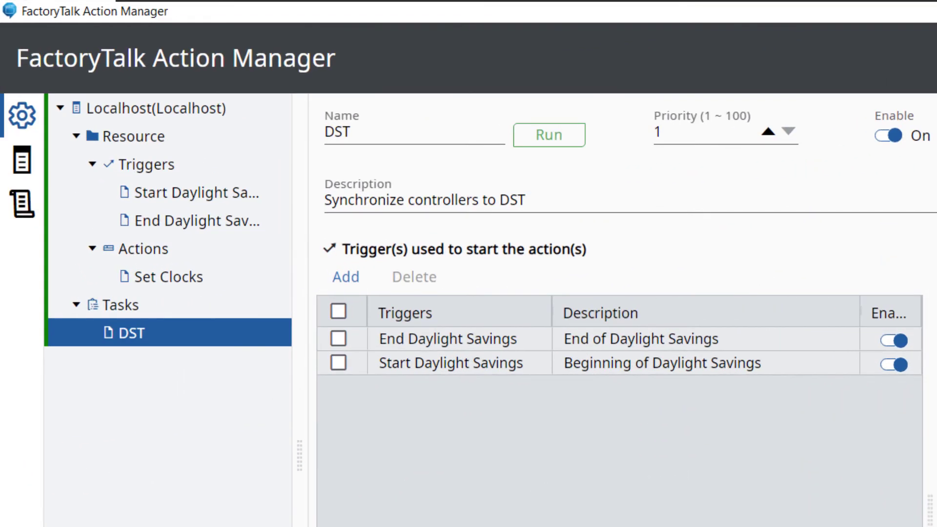
# - Check the online status of the controller listed in the Set Clocks action
pyautogui.click(167, 279)
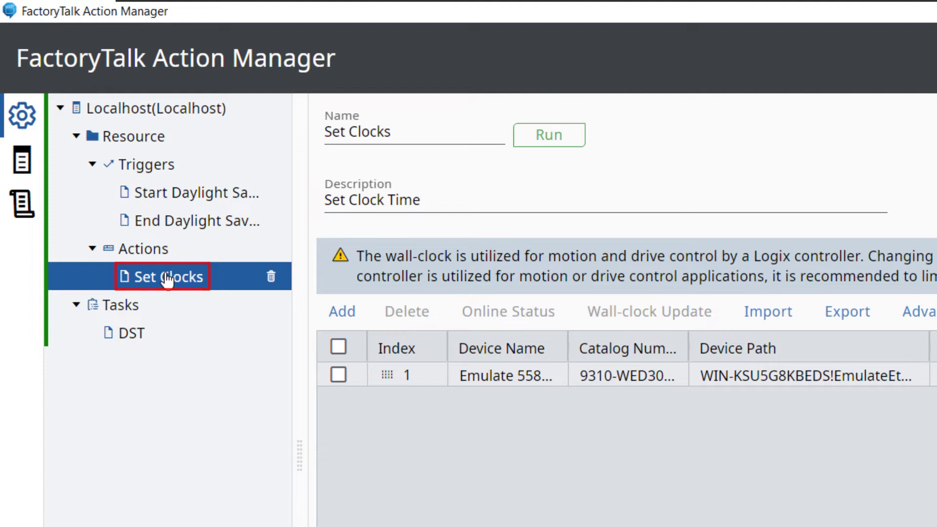
pyautogui.click(338, 382)
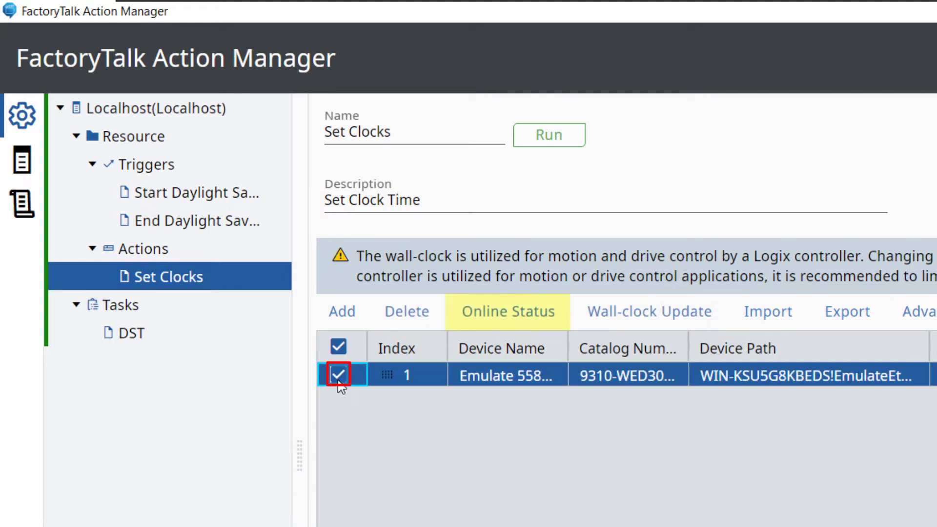
pyautogui.click(487, 318)
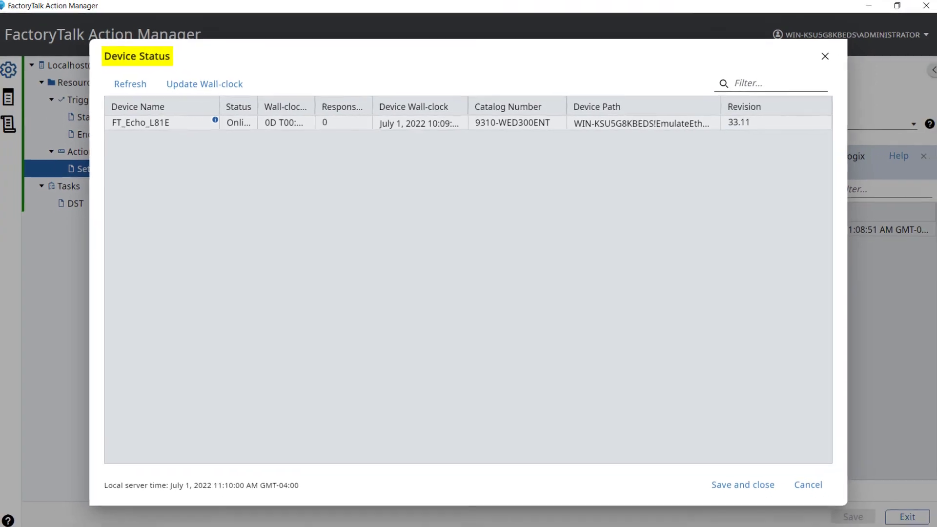
# - Close the device status without saving and review the lowest log level options in the Localhost log configuration
pyautogui.click(805, 482)
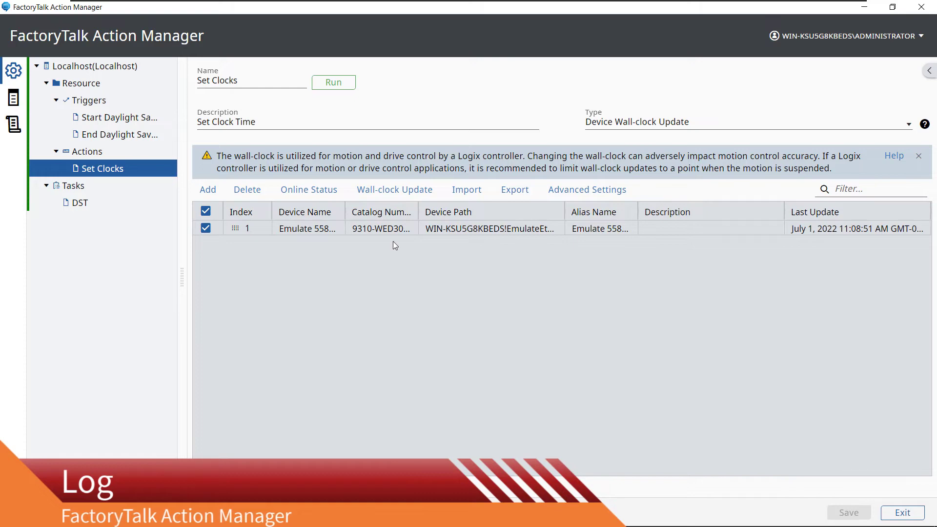
pyautogui.click(93, 68)
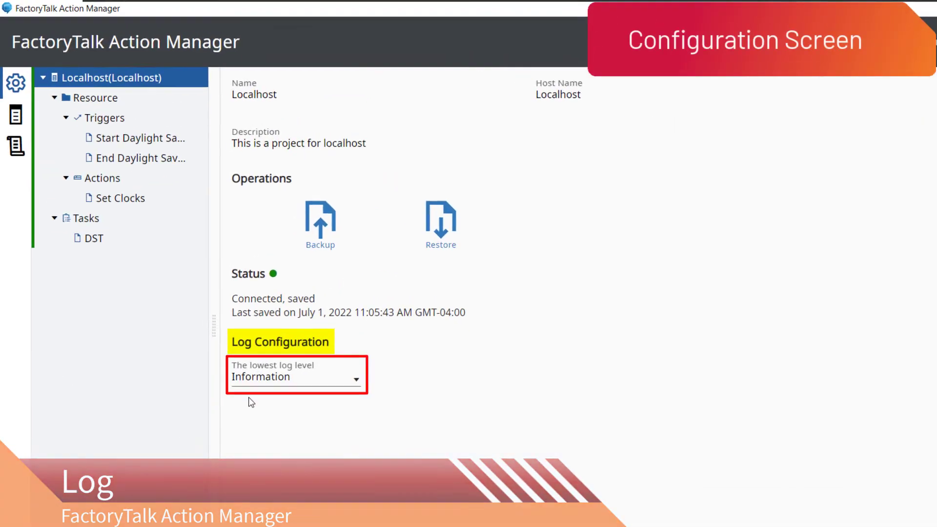
pyautogui.click(356, 378)
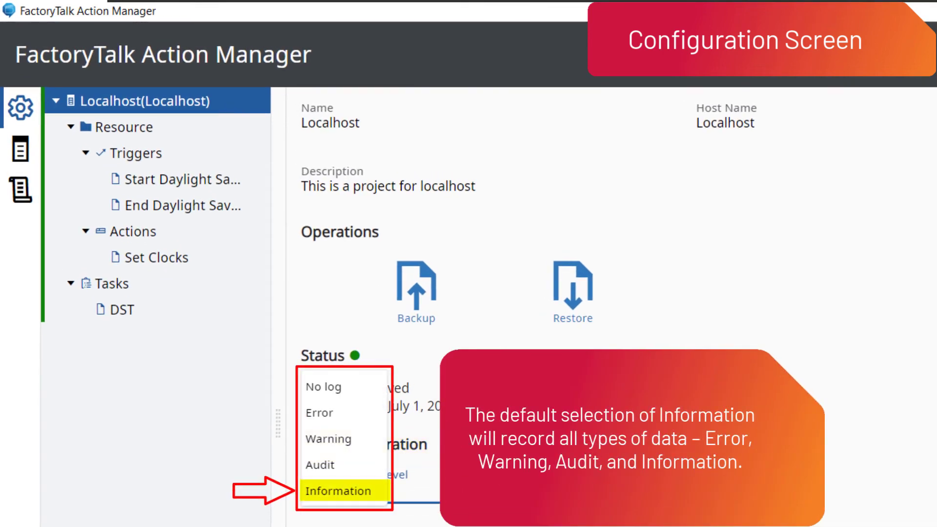
pyautogui.press('Escape')
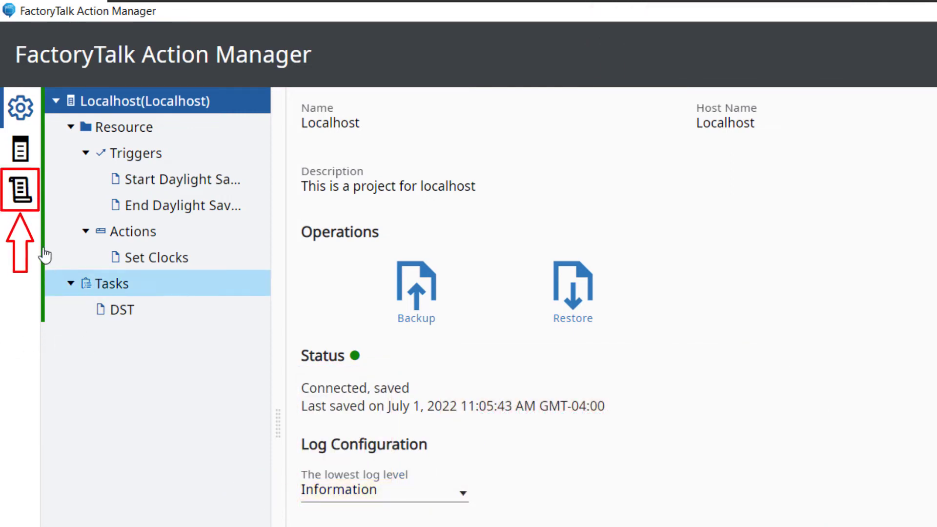
# - View the log and filter its entries by the text "DST"
pyautogui.click(19, 195)
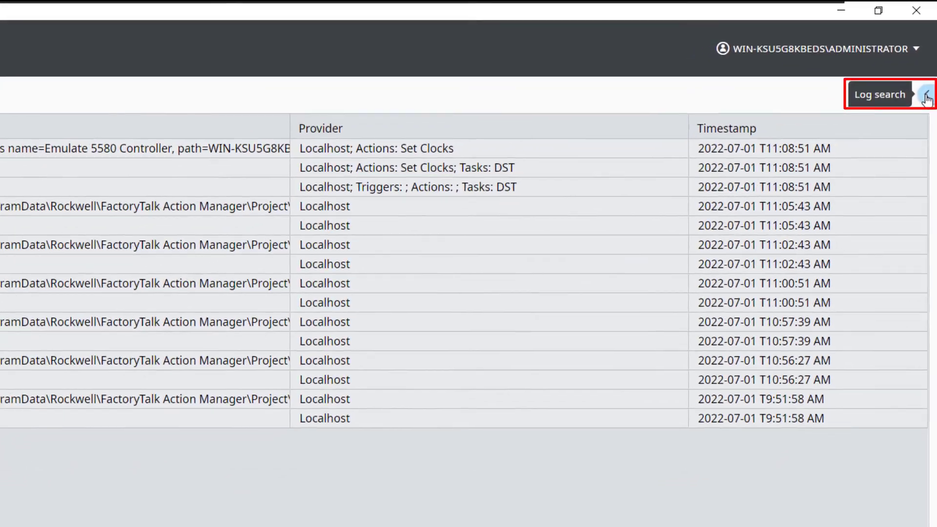
pyautogui.click(926, 96)
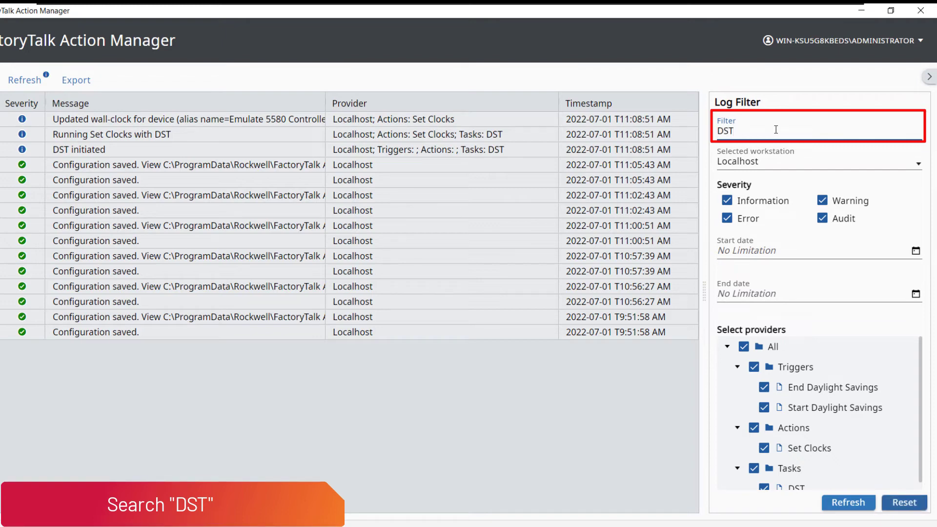
pyautogui.click(848, 504)
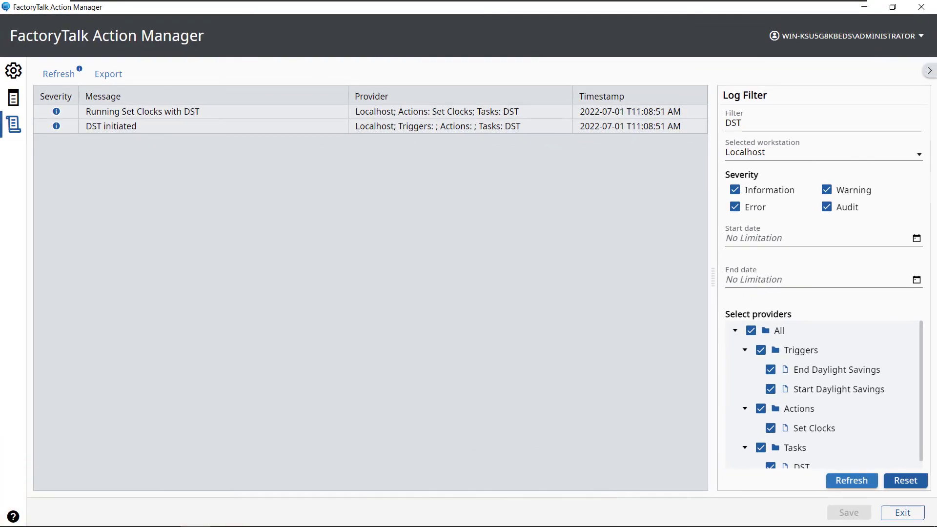
# - Return to the configuration screen and review the resource type and property filters of the project search
pyautogui.click(13, 72)
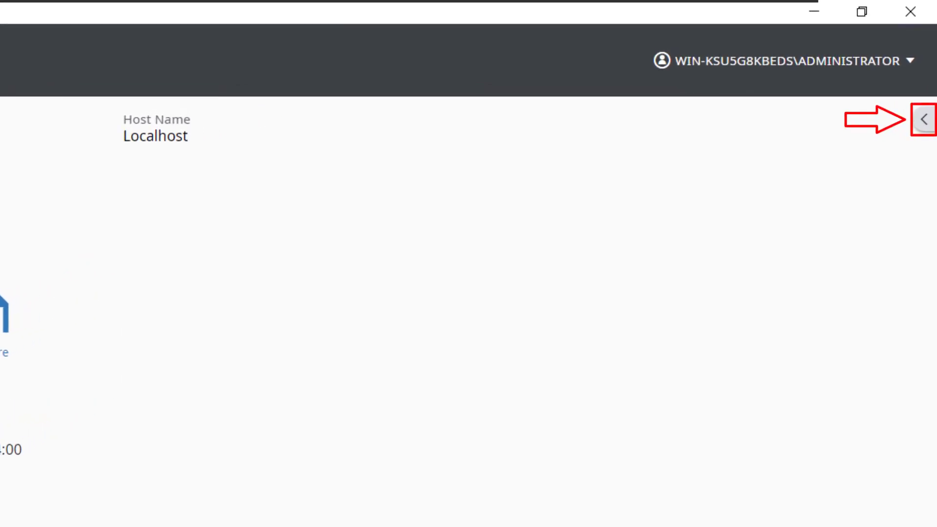
pyautogui.click(926, 125)
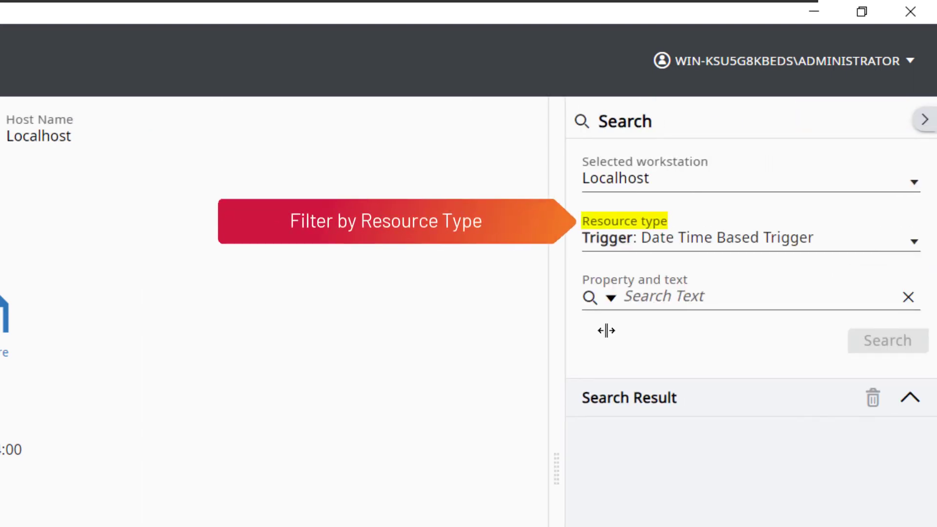
pyautogui.click(913, 247)
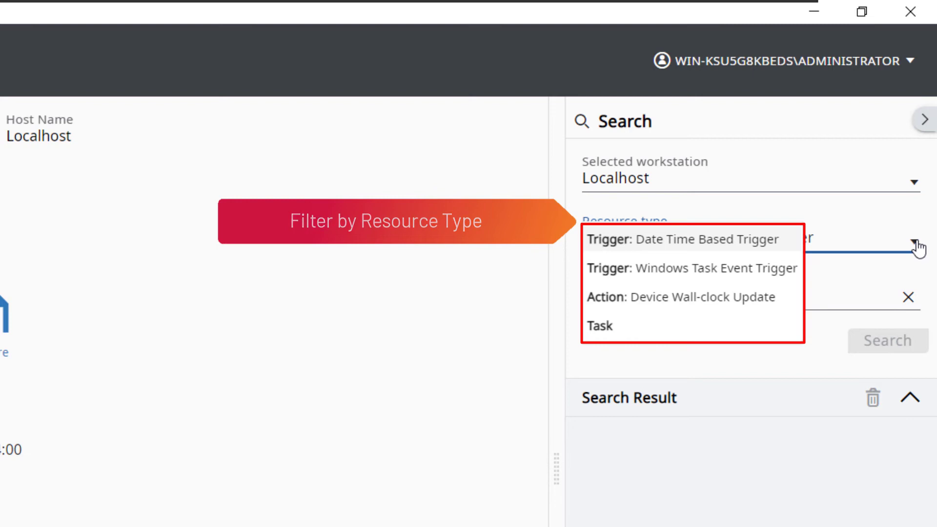
pyautogui.click(469, 330)
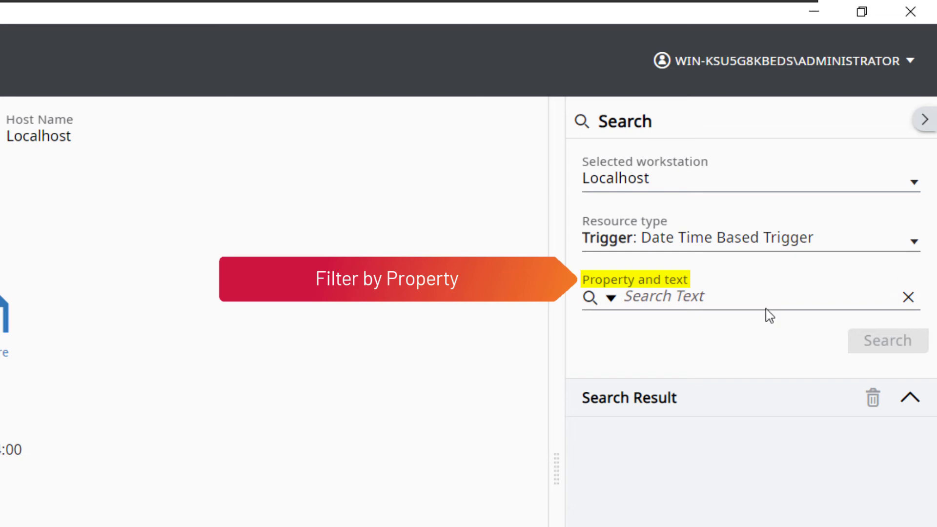
pyautogui.click(618, 302)
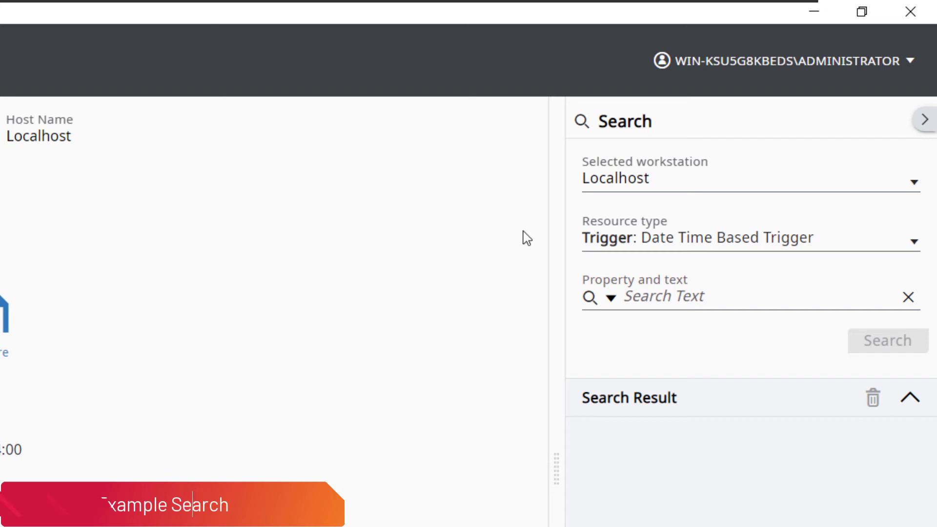
# - Search Localhost's Date Time Based Triggers for "Daylight Savings" and open the Start Daylight Savings result
pyautogui.click(708, 296)
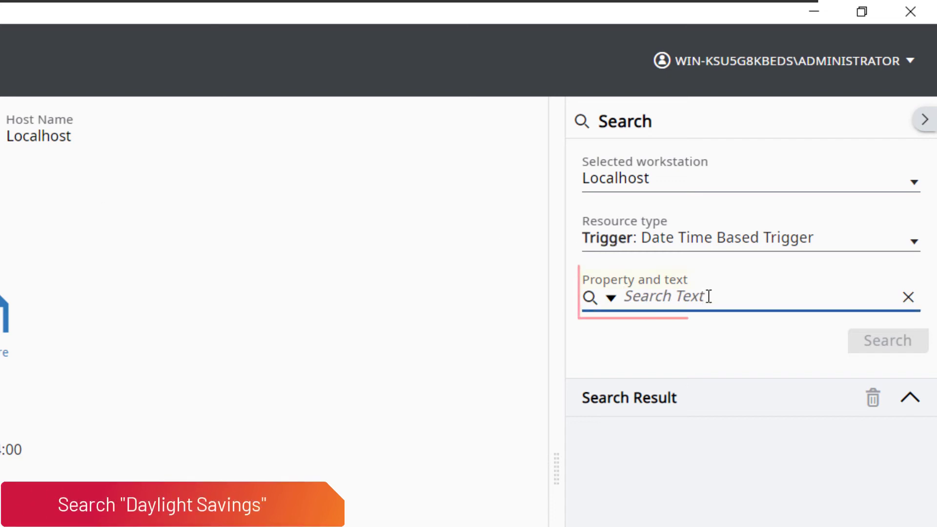
pyautogui.write('Daylight Savings')
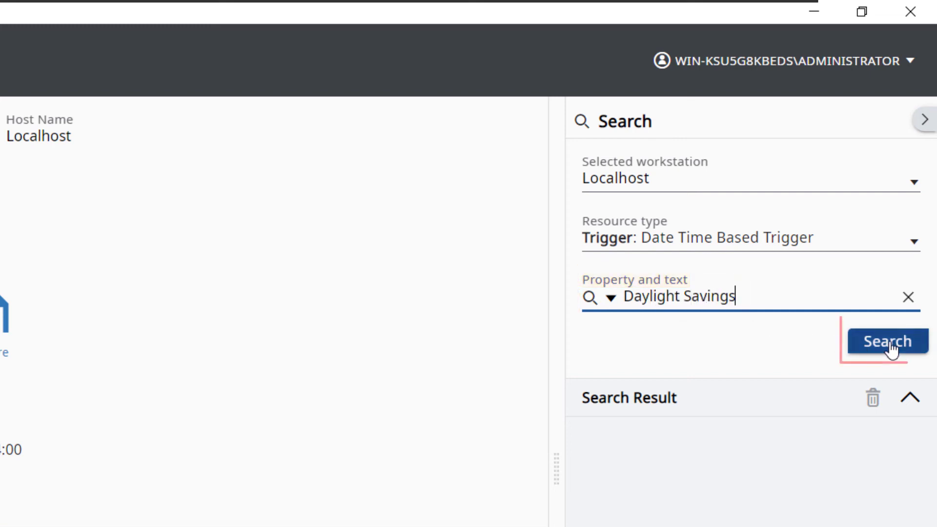
pyautogui.click(891, 345)
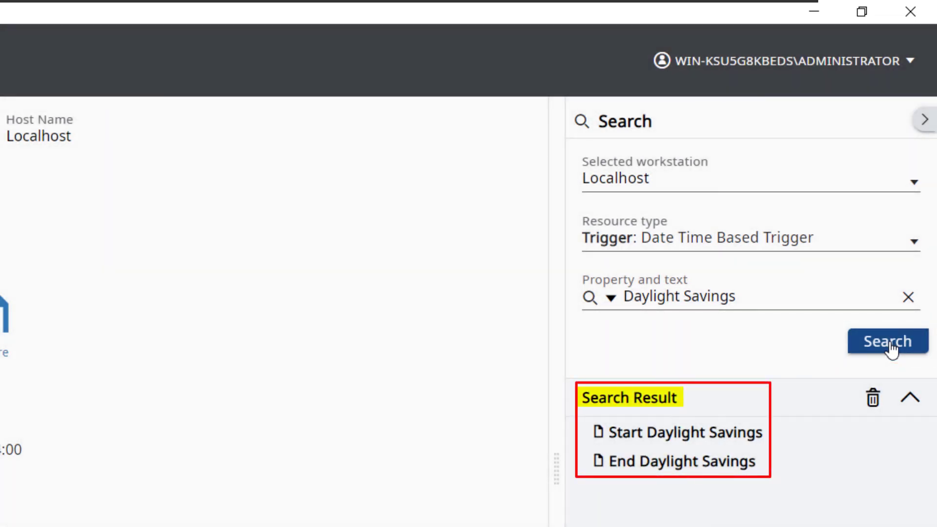
pyautogui.click(673, 437)
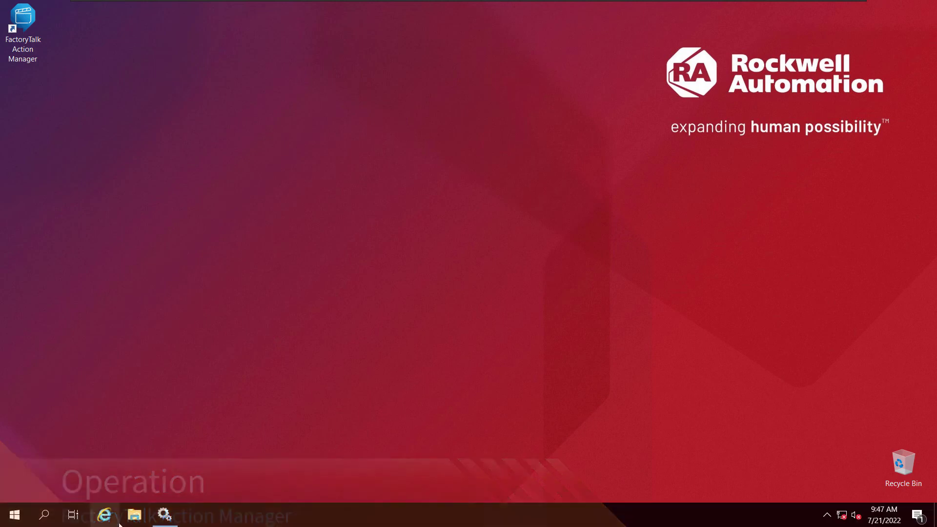
# - Switch to Windows Services and check the FactoryTalk Action Manager Database, Run-time and UI services
pyautogui.click(171, 521)
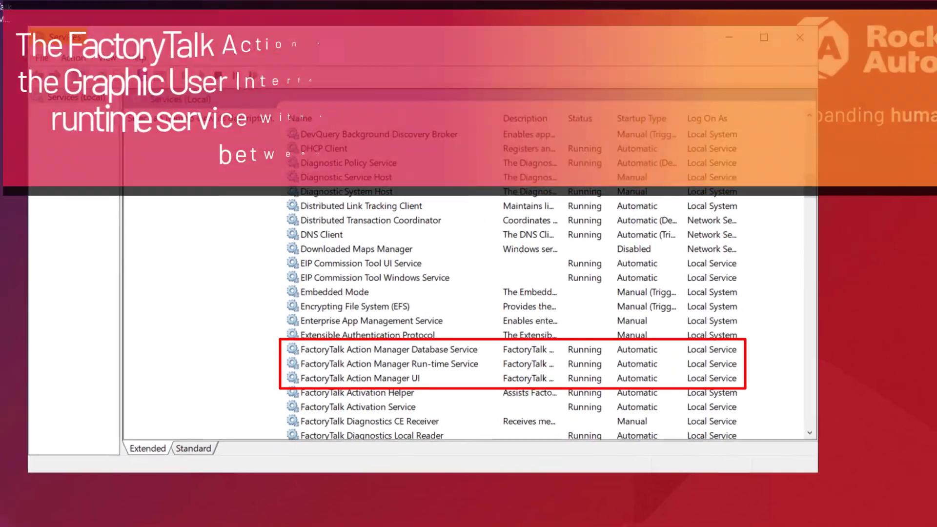